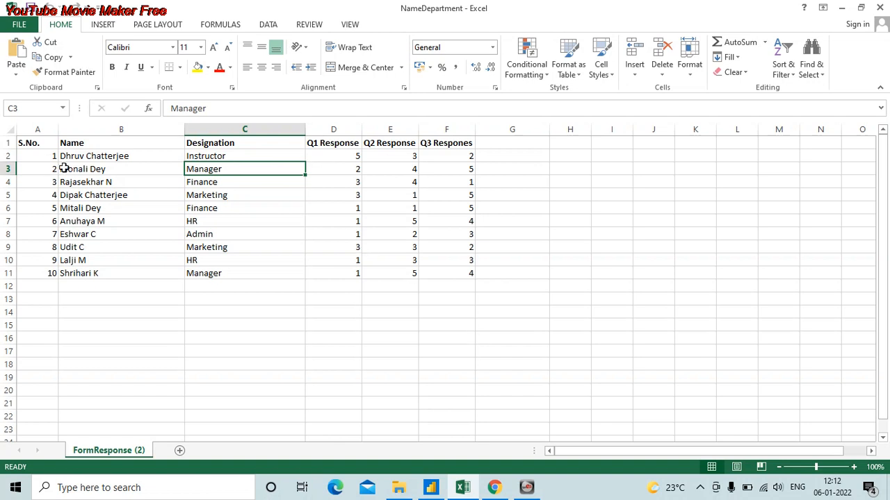
# - Examine the Name and Designation columns of the response table
pyautogui.click(122, 147)
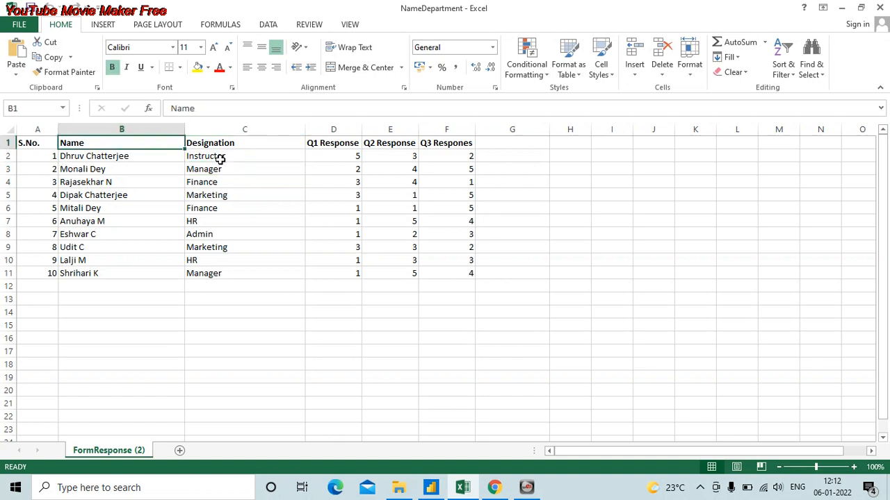
pyautogui.press('Right')
pyautogui.click(179, 159)
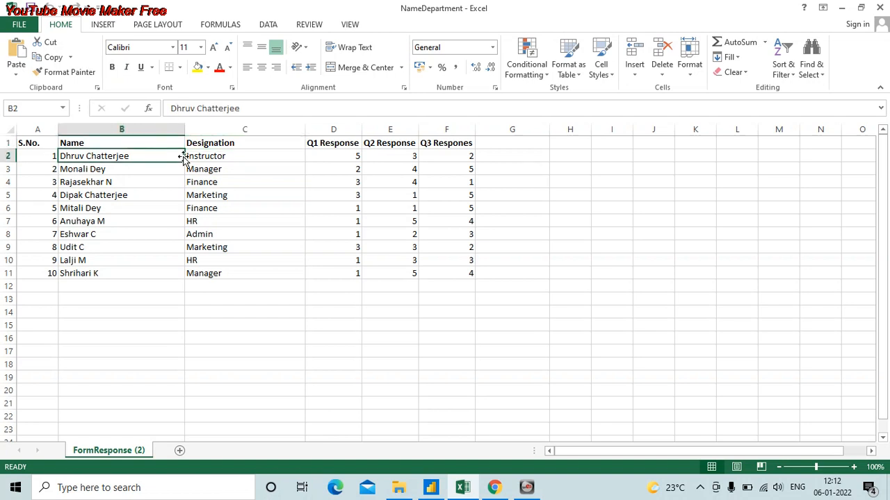
pyautogui.click(160, 143)
pyautogui.moveTo(160, 144); pyautogui.dragTo(240, 286)
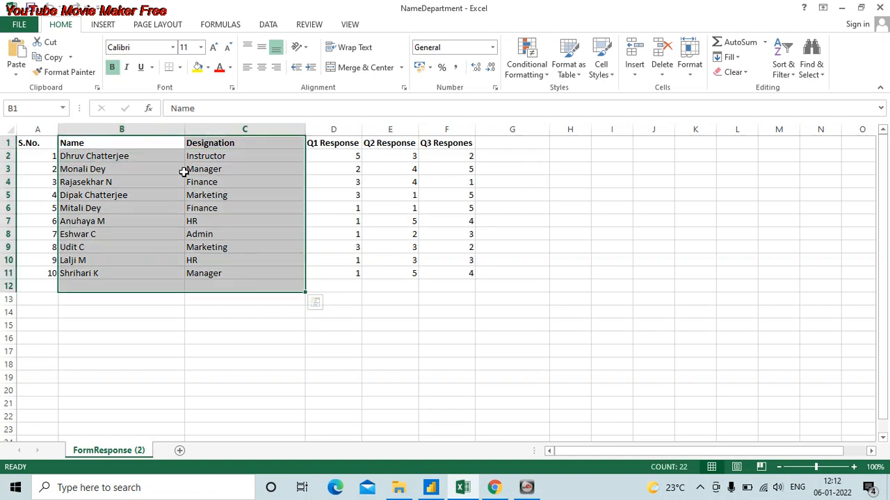
pyautogui.click(219, 165)
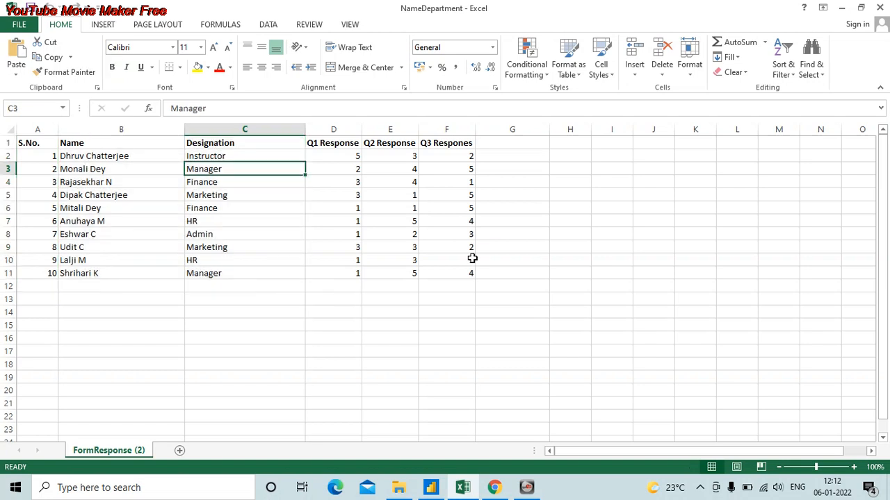
pyautogui.press('Up')
pyautogui.press('Up')
pyautogui.press('Left')
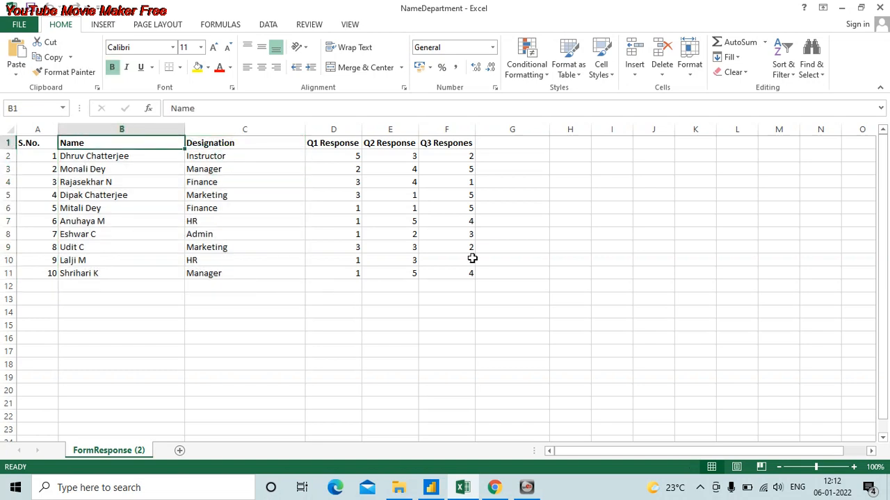
pyautogui.press('Right')
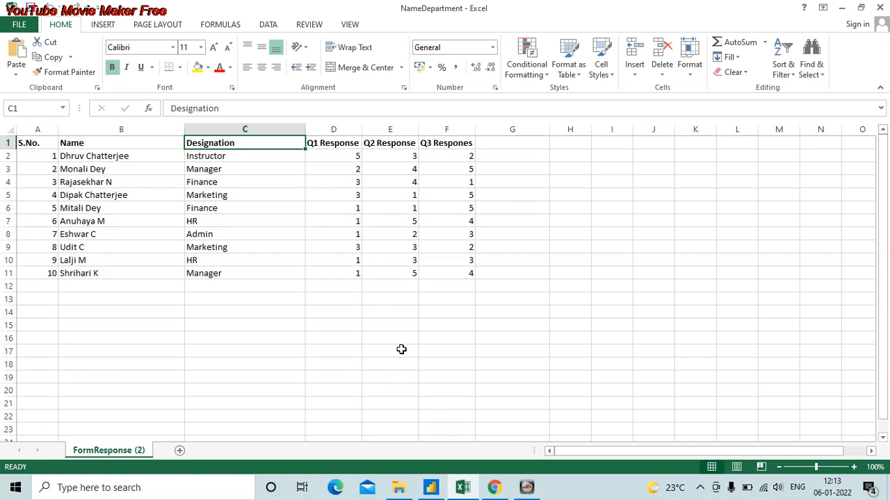
# - Review the headings of the Q1, Q2 and Q3 response columns
pyautogui.click(347, 148)
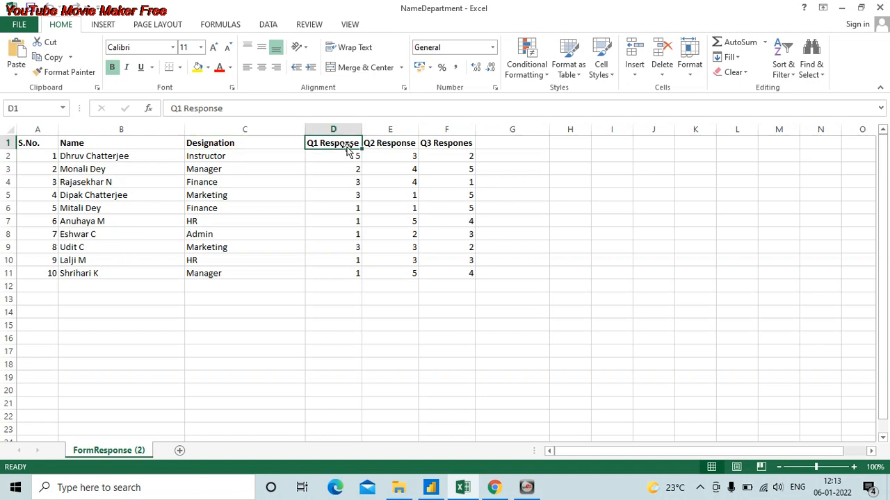
pyautogui.press('Right')
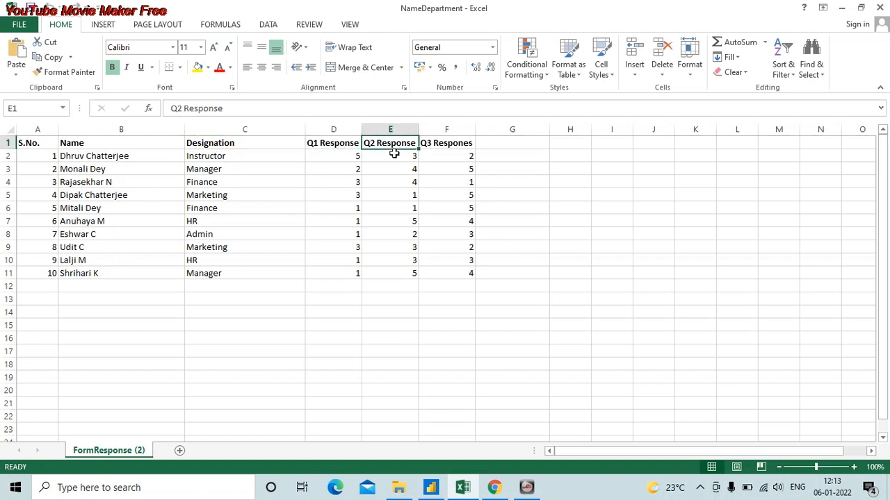
pyautogui.press('Right')
pyautogui.press('Left')
pyautogui.press('Left')
pyautogui.press('Left')
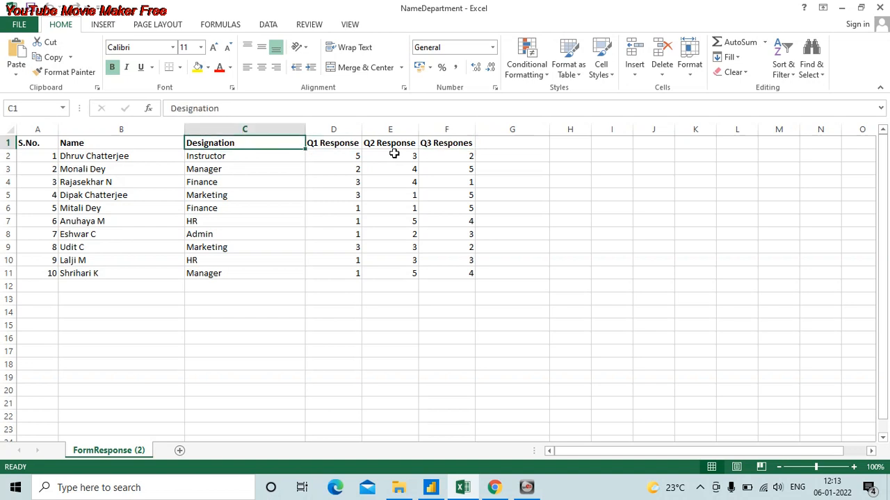
# - Read through the designations listed in rows 2 to 6 of the table
pyautogui.press('Down')
pyautogui.press('Down')
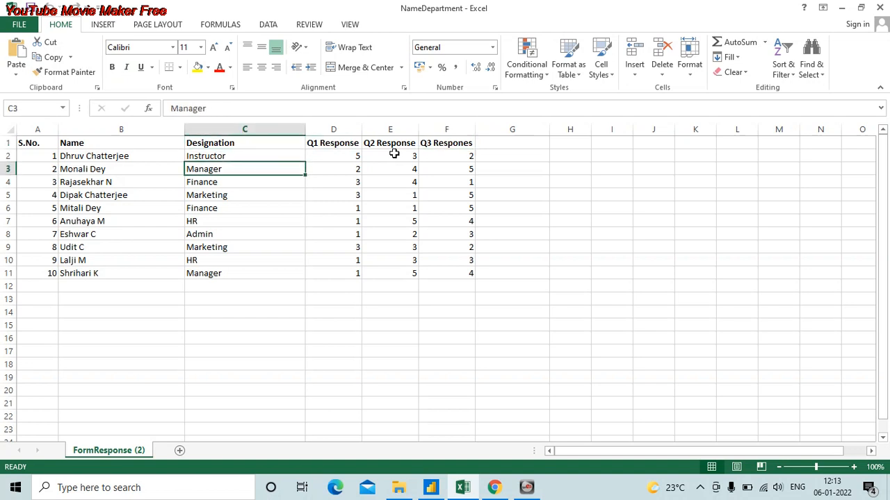
pyautogui.press('Up')
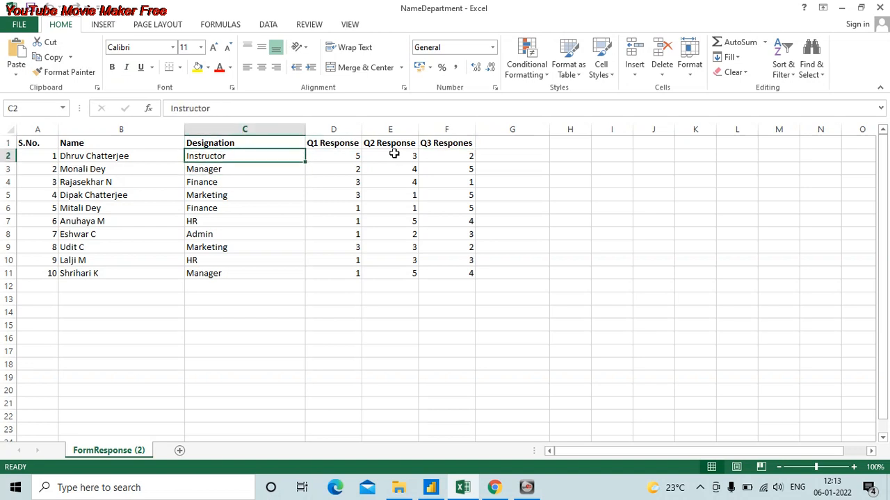
pyautogui.press('Down')
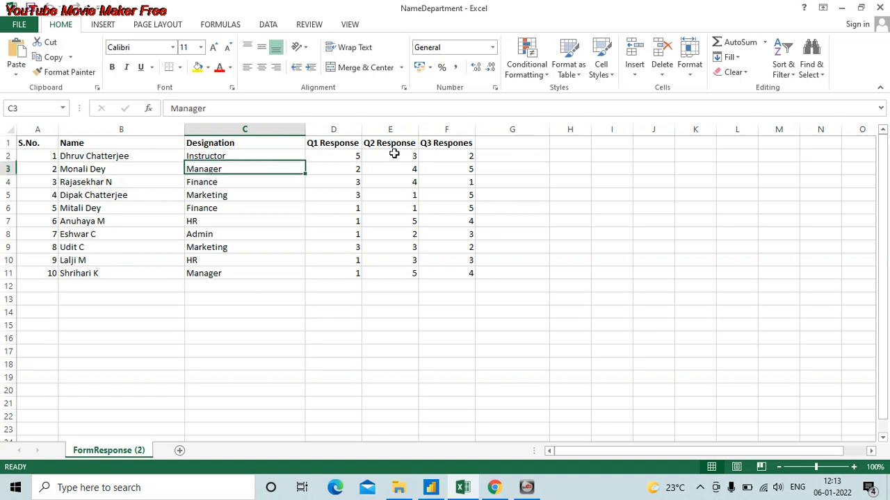
pyautogui.press('Down')
pyautogui.press('Down')
pyautogui.press('Down')
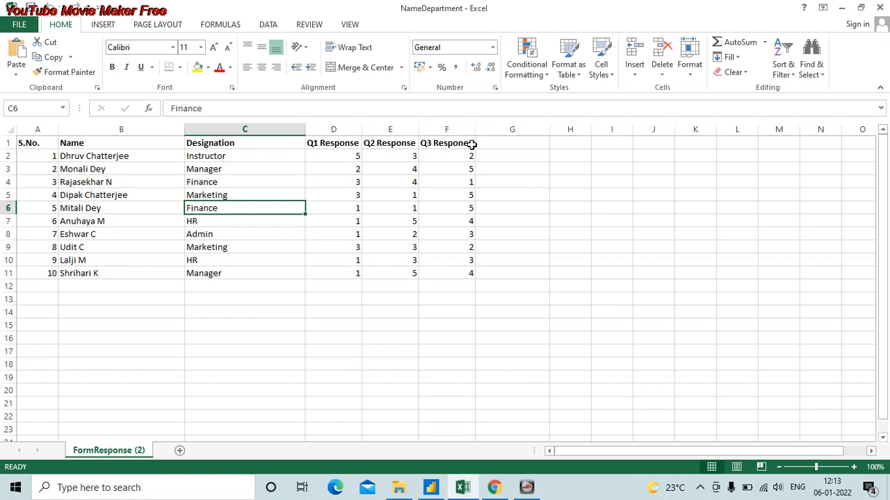
pyautogui.press('Left')
pyautogui.press('Right')
pyautogui.press('Up')
pyautogui.press('Up')
pyautogui.press('Up')
pyautogui.press('Up')
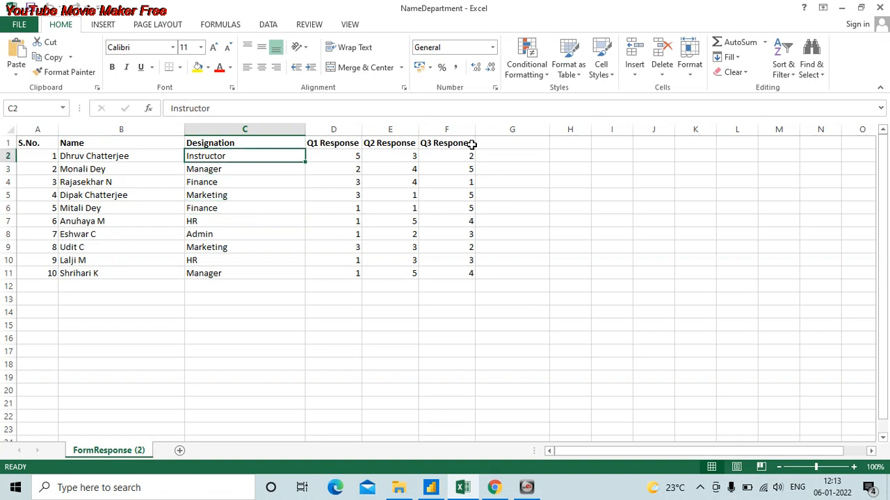
pyautogui.press('Down')
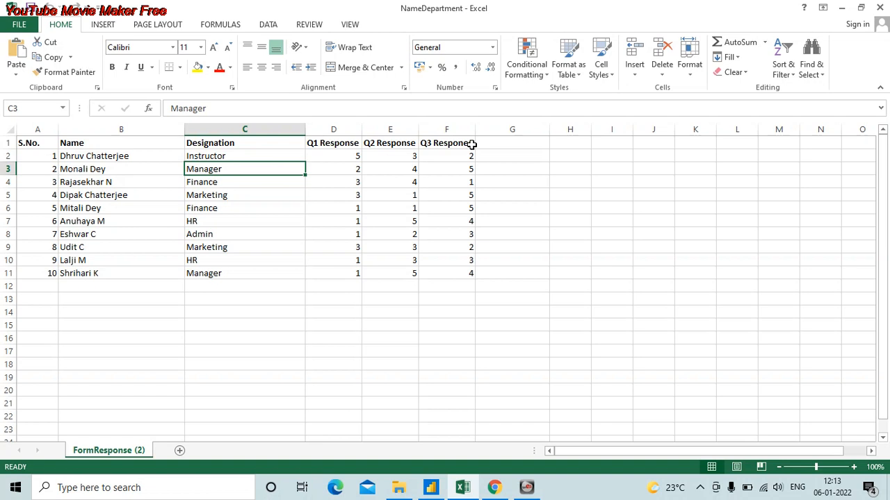
# - Review the S.No., Name and Designation headings and read down the Designation column's entries
pyautogui.press('Up')
pyautogui.press('Up')
pyautogui.press('Left')
pyautogui.press('Left')
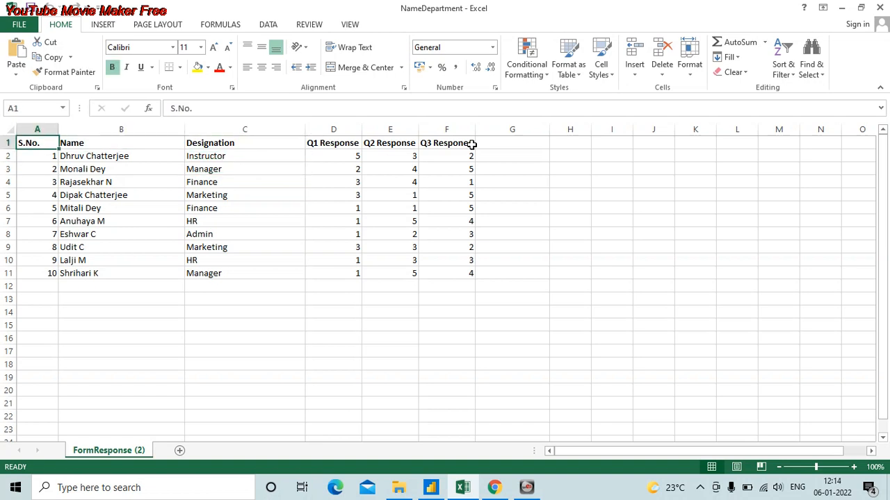
pyautogui.press('Right')
pyautogui.press('Right')
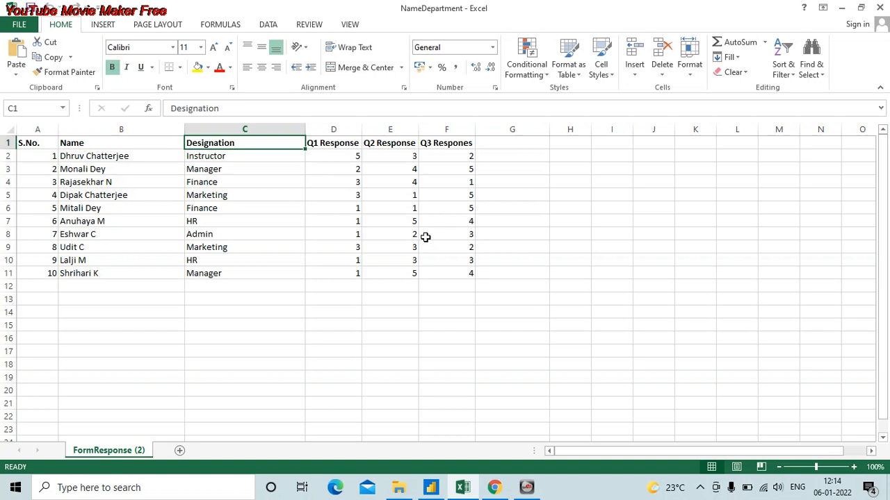
pyautogui.press('Down')
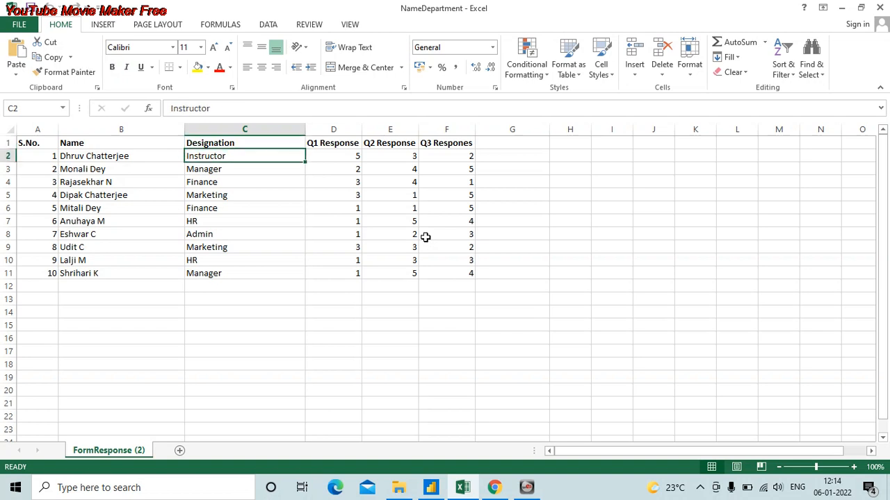
pyautogui.press('Down')
pyautogui.press('Down')
pyautogui.press('Down')
pyautogui.press('Down')
pyautogui.press('Down')
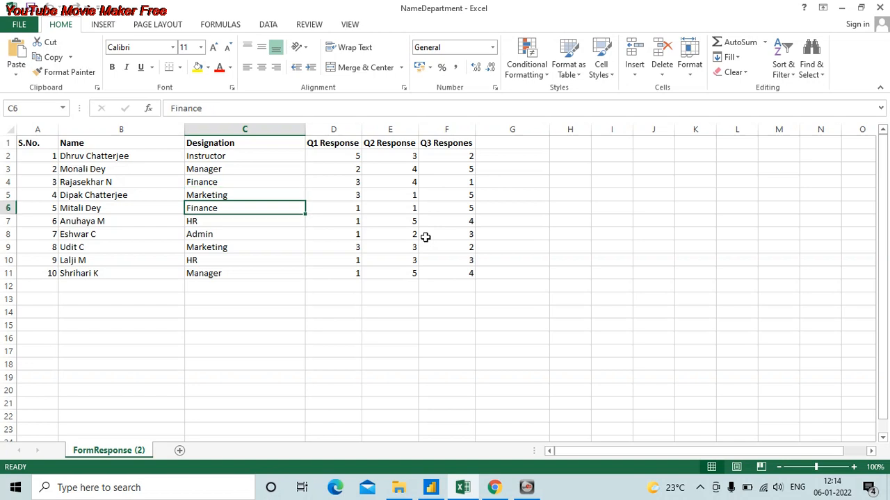
pyautogui.press('Down')
pyautogui.press('Down')
pyautogui.press('Up')
pyautogui.press('Up')
pyautogui.press('Up')
pyautogui.press('Up')
pyautogui.press('Up')
pyautogui.press('Up')
pyautogui.press('Up')
pyautogui.press('Up')
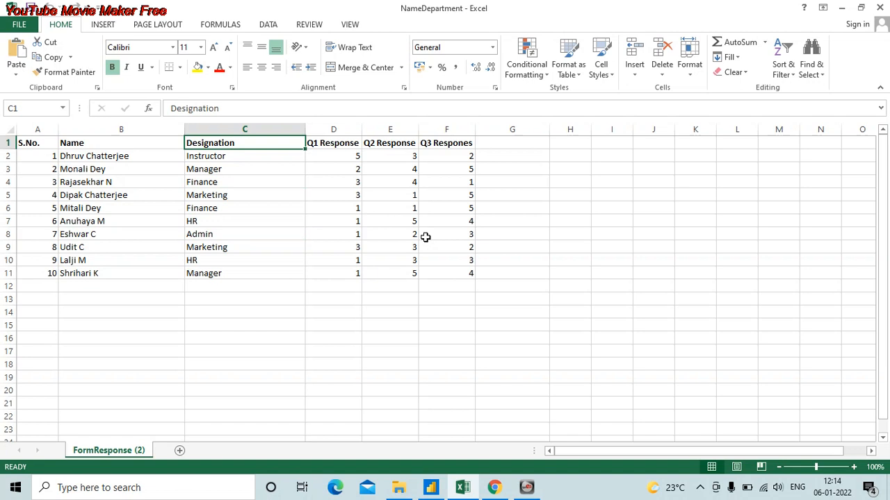
# - Copy the whole Designation column with its heading, C1:C11
pyautogui.hotkey('ctrl', 'shift', 'Down')
pyautogui.press('Down')
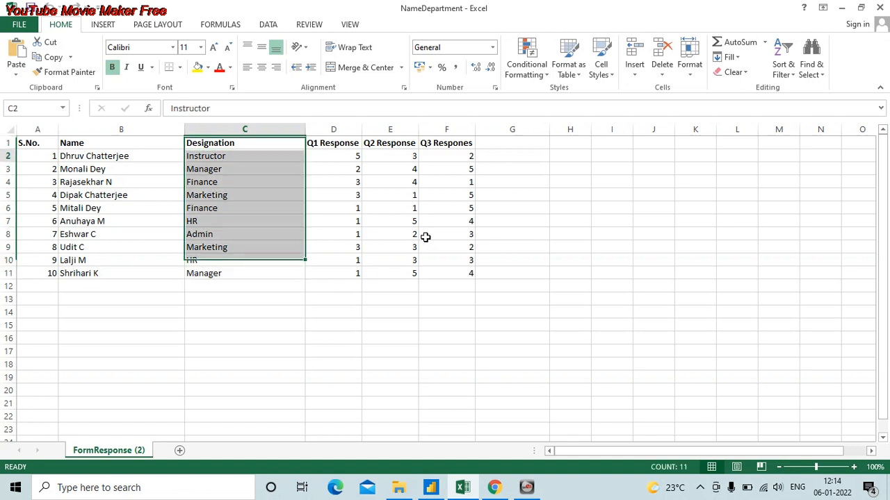
pyautogui.press('Up')
pyautogui.hotkey('ctrl', 'shift', 'Down')
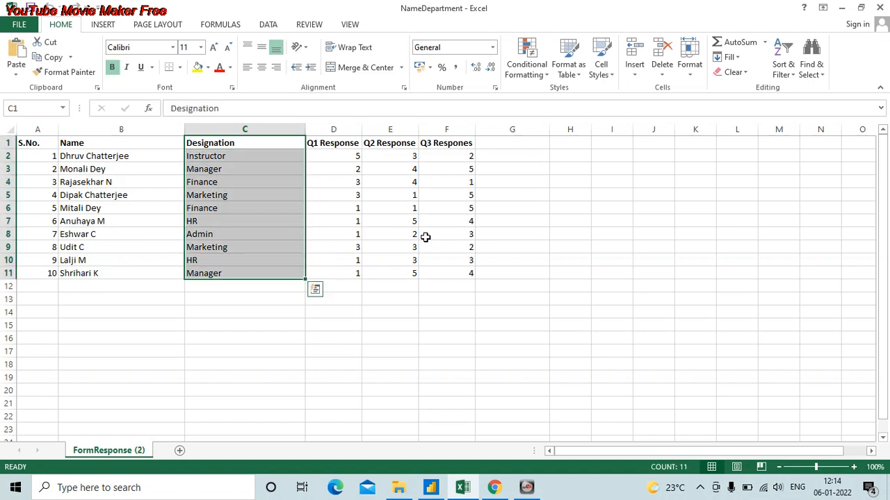
pyautogui.hotkey('ctrl', 'c')
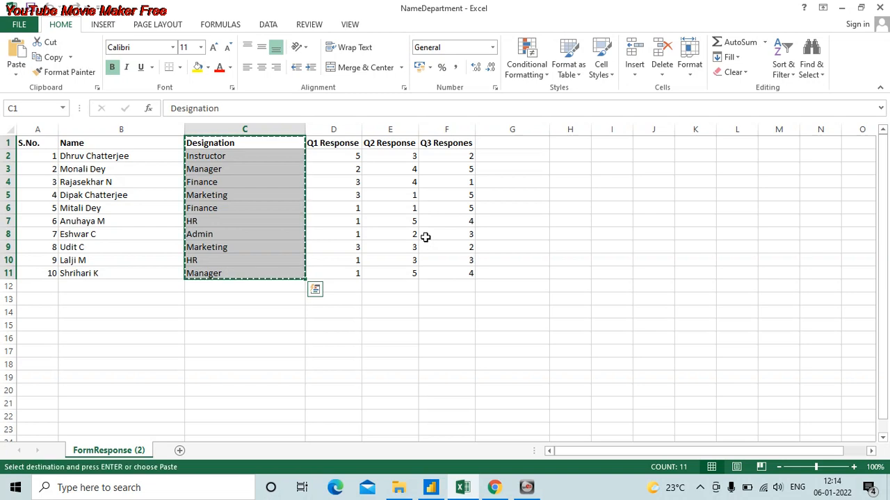
# - Paste the copied Designation column as values only at E15 using Paste Special, with Skip blanks enabled
pyautogui.press('Right')
pyautogui.press('Right')
pyautogui.press('Right')
pyautogui.press('Right')
pyautogui.press('Right')
pyautogui.press('Right')
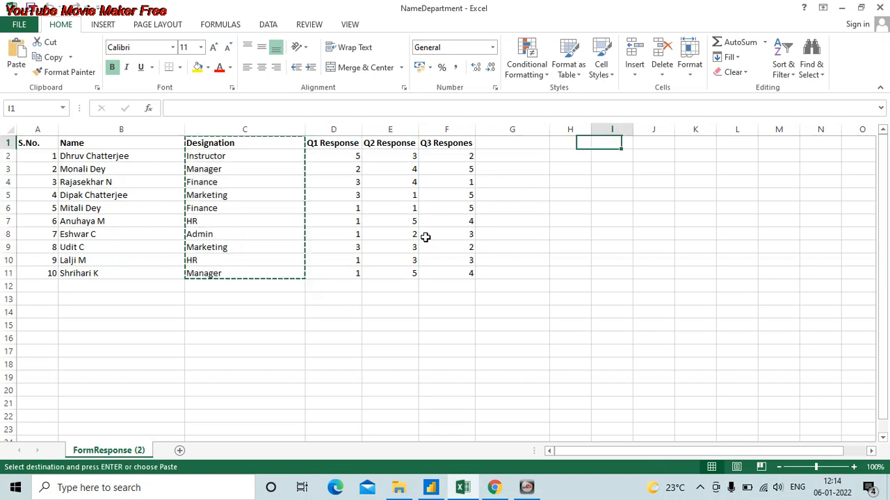
pyautogui.press('Down')
pyautogui.press('Down')
pyautogui.press('Down')
pyautogui.press('Down')
pyautogui.press('Down')
pyautogui.press('Down')
pyautogui.press('Down')
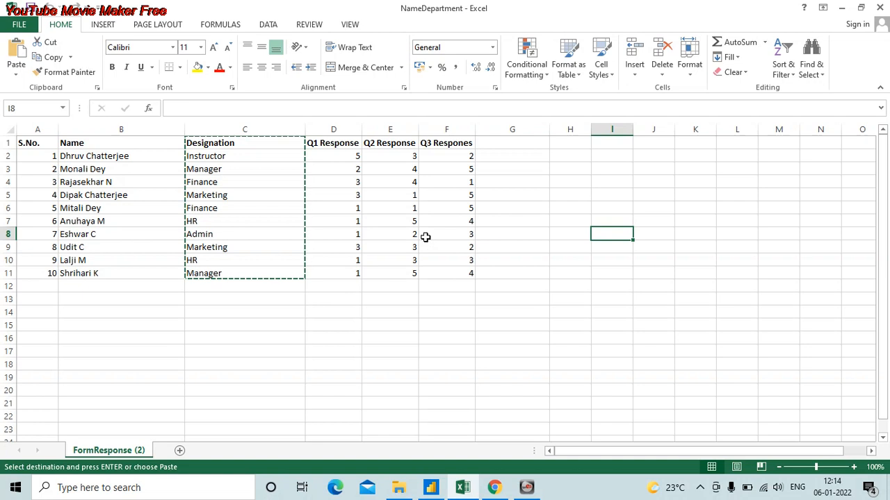
pyautogui.press('Down')
pyautogui.press('Down')
pyautogui.press('Down')
pyautogui.press('Down')
pyautogui.press('Down')
pyautogui.press('Down')
pyautogui.press('Up')
pyautogui.press('Left')
pyautogui.press('Left')
pyautogui.press('Left')
pyautogui.press('Left')
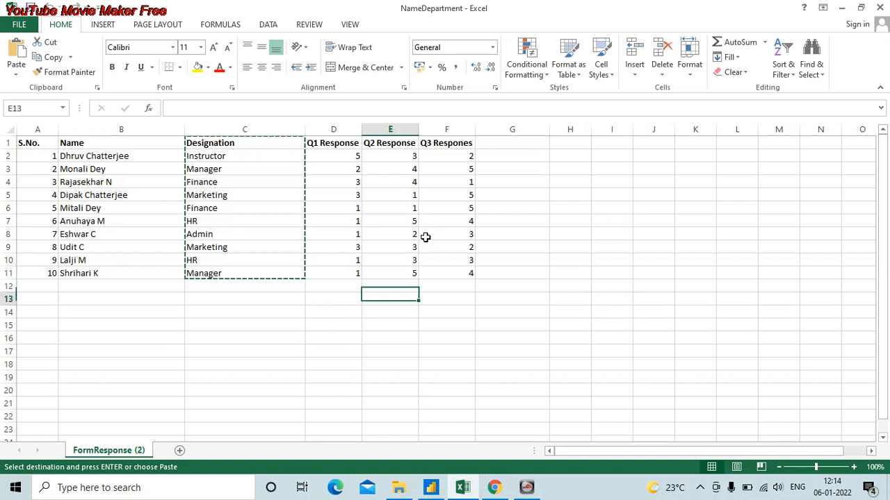
pyautogui.press('Down')
pyautogui.press('Down')
pyautogui.press('Down')
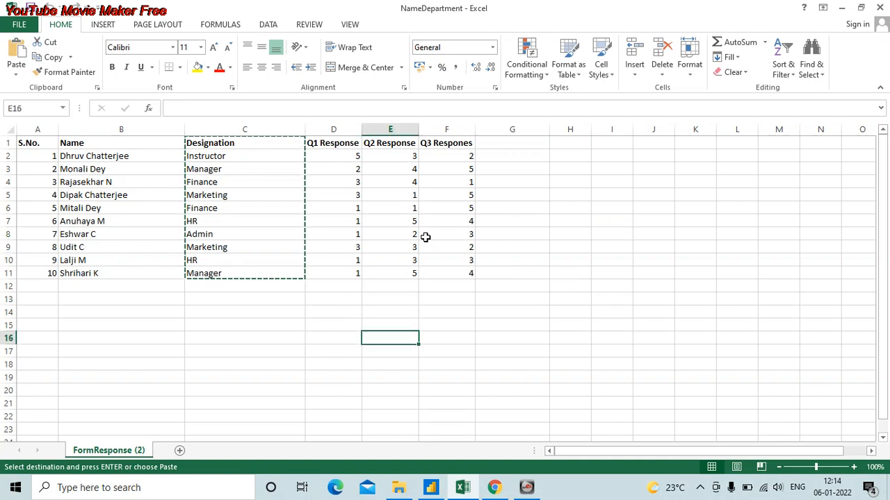
pyautogui.press('Up')
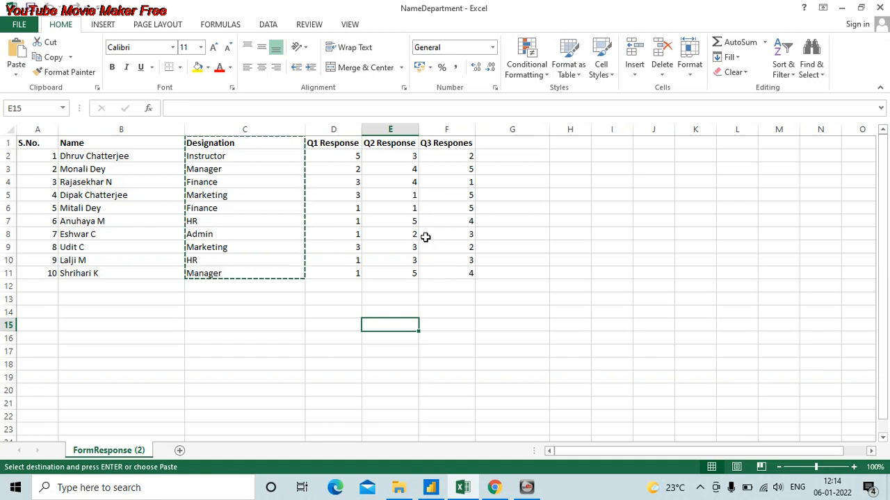
pyautogui.hotkey('ctrl', 'alt', 'v')
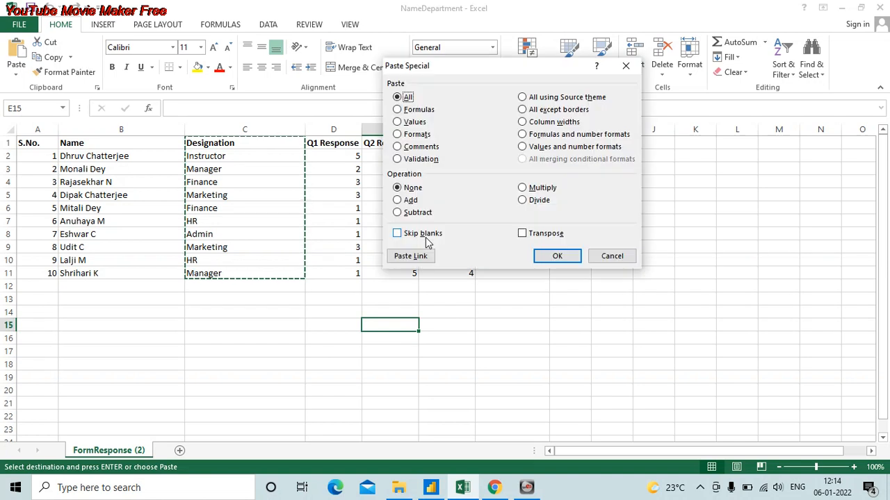
pyautogui.click(427, 236)
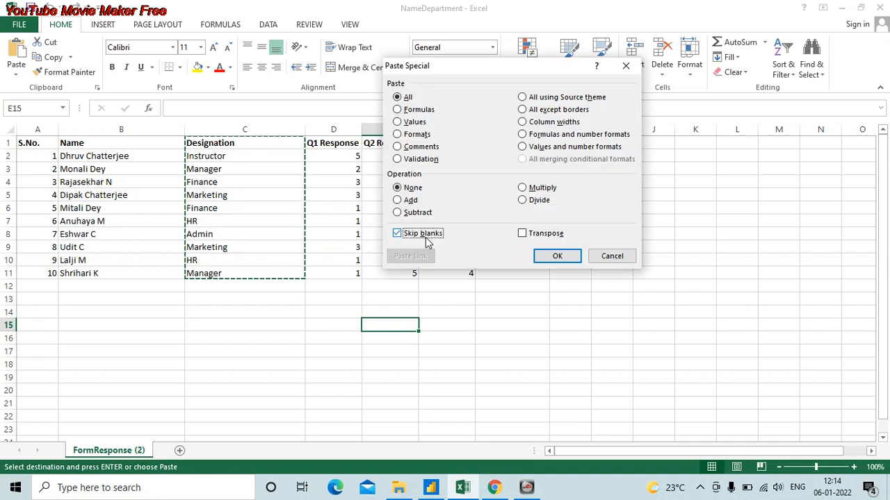
pyautogui.press('v')
pyautogui.press('Return')
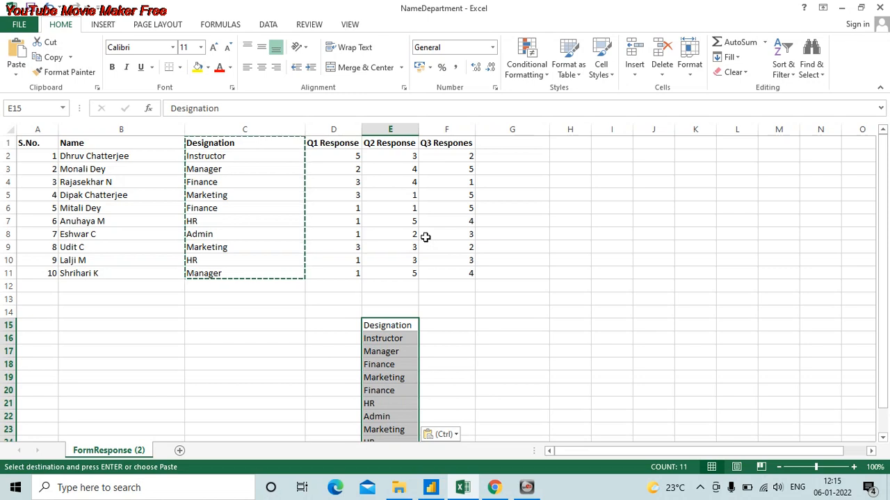
# - Clear the copy selection and make the pasted Designation heading in E15 bold
pyautogui.scroll(-3, 422, 238)
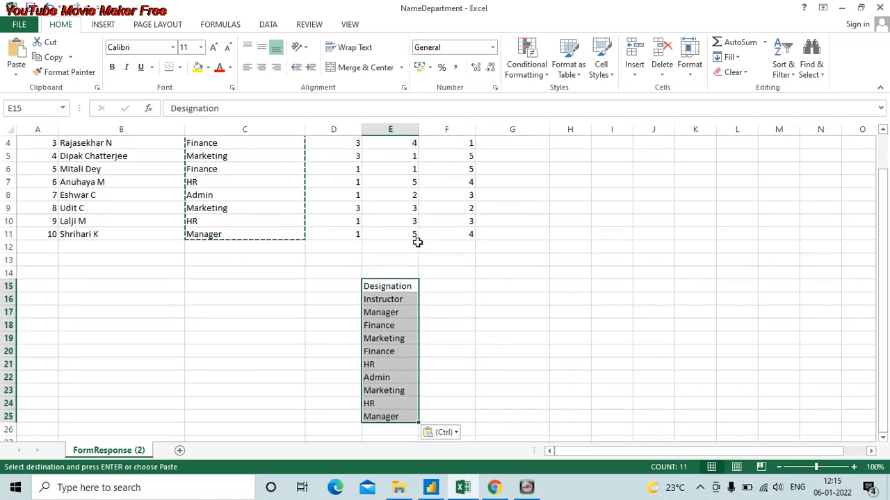
pyautogui.click(406, 285)
pyautogui.press('Escape')
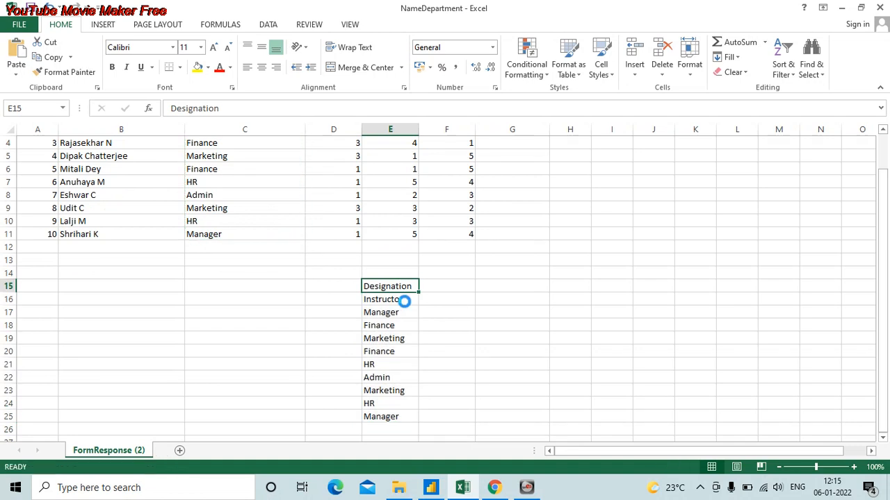
pyautogui.hotkey('ctrl', 'b')
# - Remove the duplicate entries from the pasted list in E16:E25, checking the Designation column for duplicates
pyautogui.click(403, 301)
pyautogui.hotkey('ctrl', 'shift', 'Down')
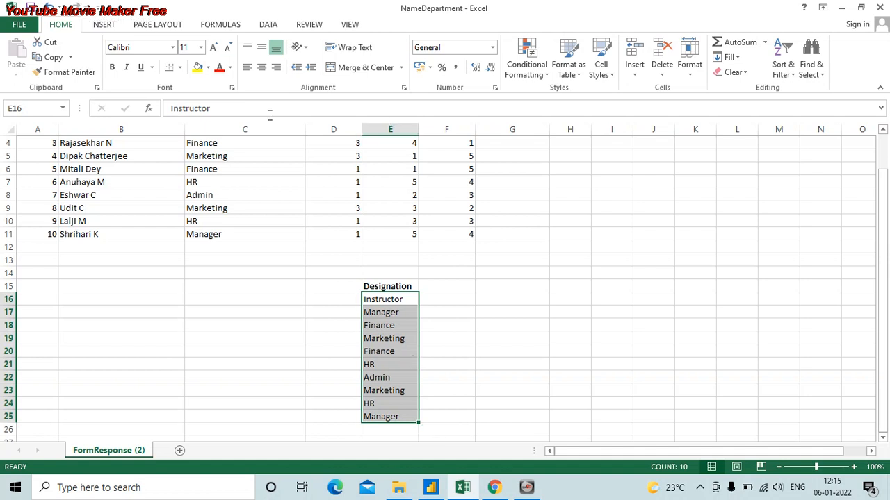
pyautogui.click(274, 26)
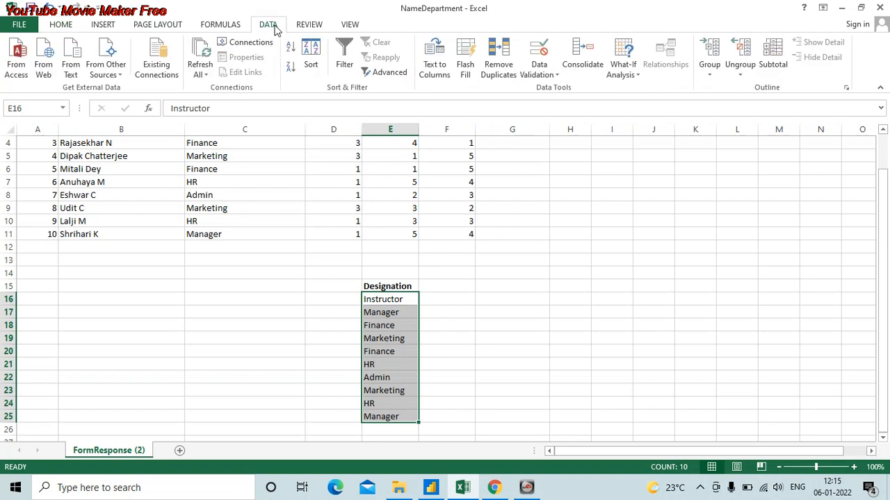
pyautogui.click(511, 70)
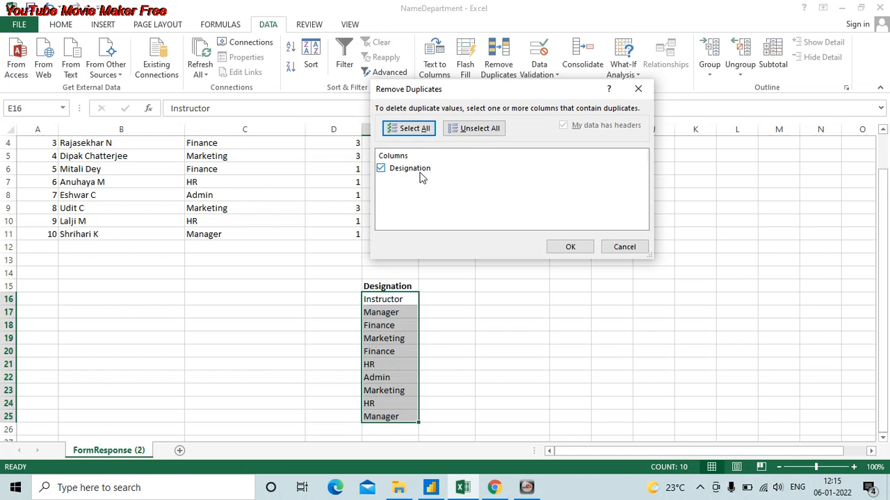
pyautogui.click(569, 247)
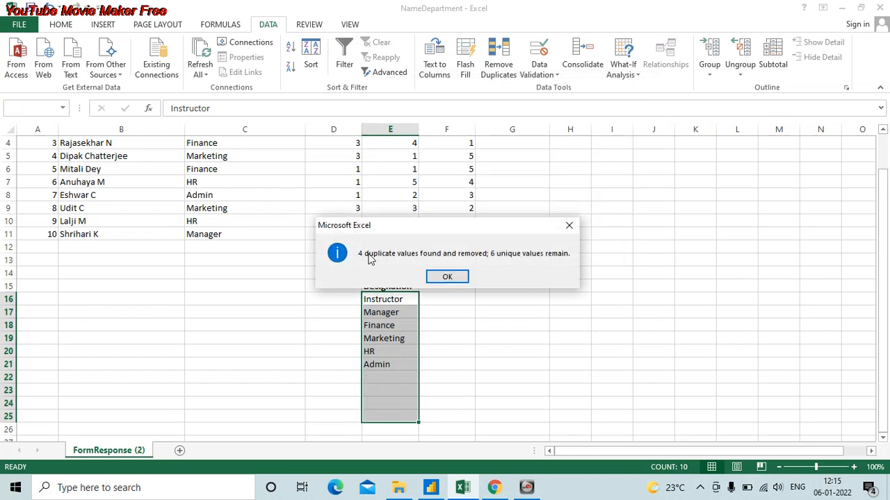
pyautogui.click(448, 276)
pyautogui.click(413, 298)
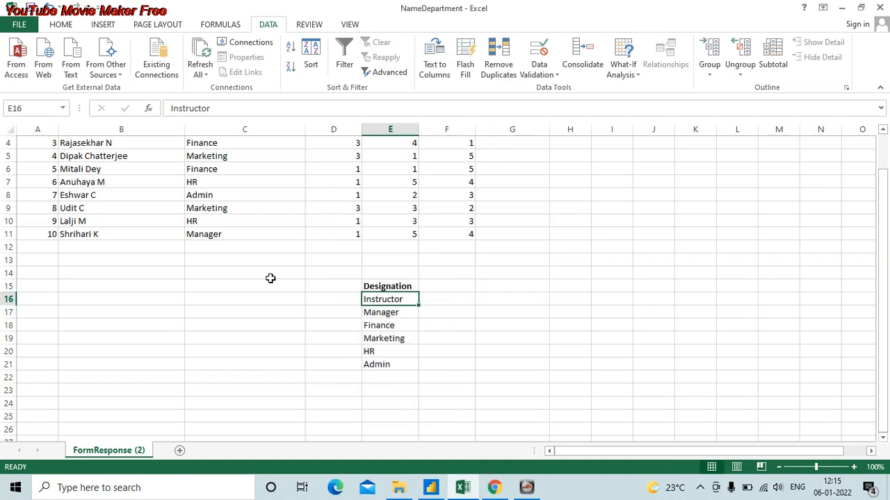
# - Compare the repeated HR entries in C7 and C10 with the deduplicated designation list under E15
pyautogui.click(222, 208)
pyautogui.keyDown('ctrl'); pyautogui.click(206, 184); pyautogui.keyUp('ctrl')
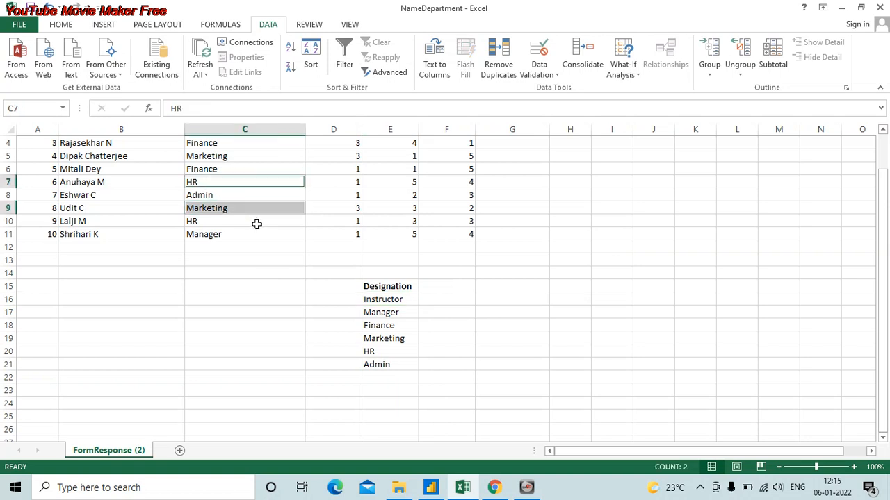
pyautogui.click(256, 224)
pyautogui.keyDown('ctrl'); pyautogui.click(228, 184); pyautogui.keyUp('ctrl')
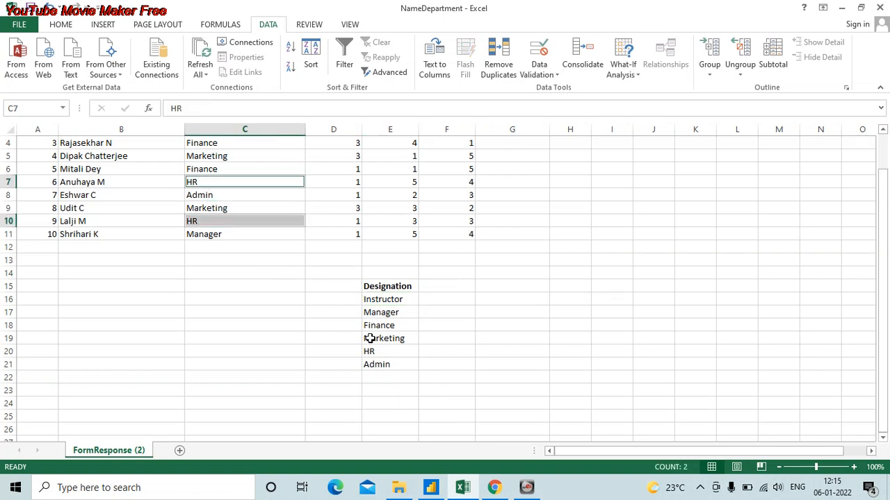
pyautogui.click(376, 351)
pyautogui.scroll(1, 249, 192)
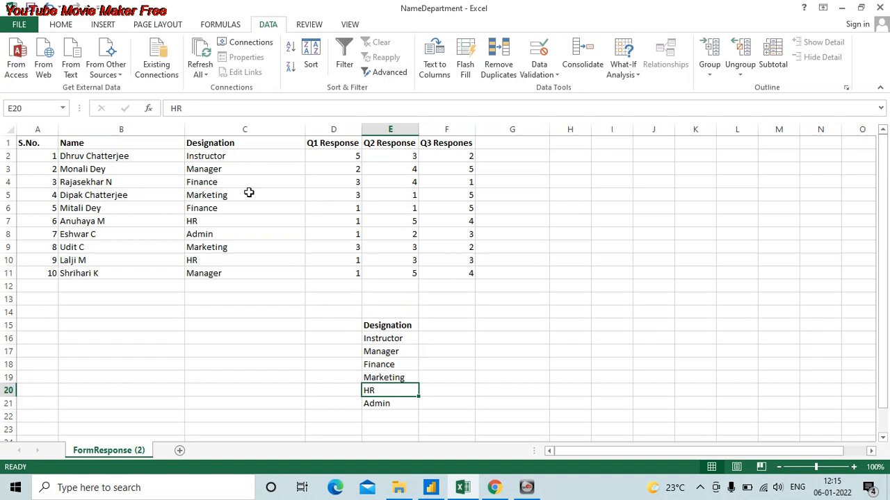
pyautogui.click(406, 378)
pyautogui.moveTo(400, 340); pyautogui.dragTo(413, 405)
pyautogui.press('Up')
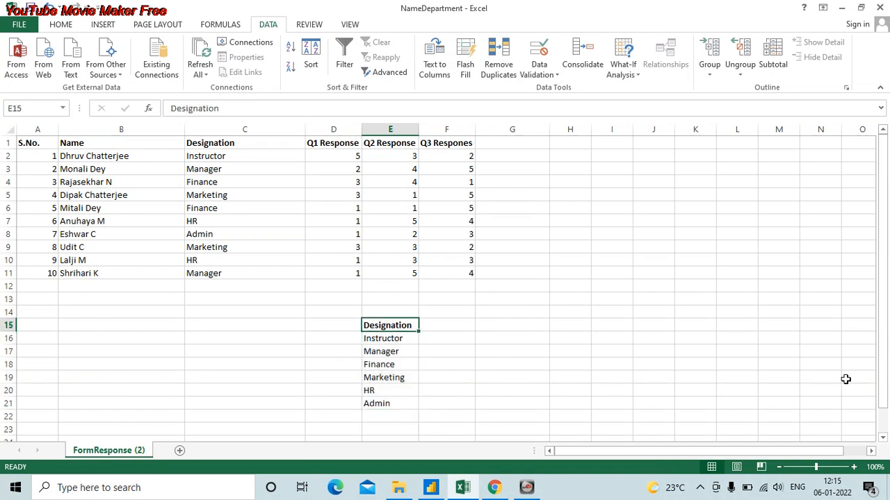
# - Copy the three response headings, Q1 Response to Q3 Respones, from D1:F1
pyautogui.press('Right')
pyautogui.press('Up')
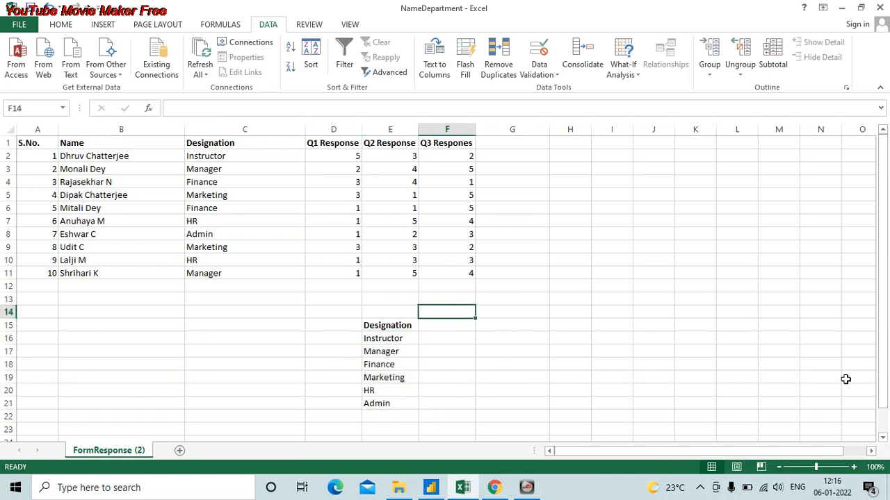
pyautogui.hotkey('ctrl', 'Up')
pyautogui.hotkey('ctrl', 'Up')
pyautogui.press('Left')
pyautogui.press('Left')
pyautogui.hotkey('shift', 'Right')
pyautogui.hotkey('shift', 'Right')
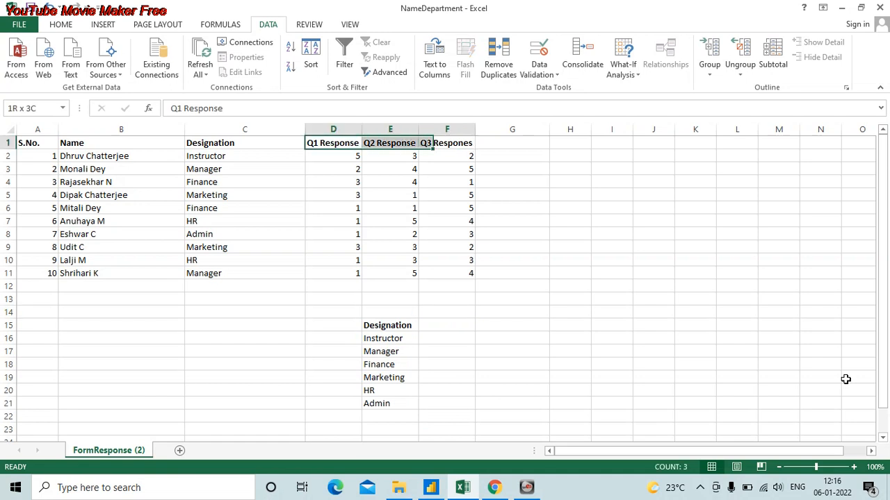
pyautogui.hotkey('ctrl', 'c')
# - Paste the copied response headings across from F15 using Paste Special, and autofit column H to its contents
pyautogui.press('Down')
pyautogui.press('Down')
pyautogui.press('Down')
pyautogui.press('Down')
pyautogui.press('Down')
pyautogui.press('Down')
pyautogui.press('Down')
pyautogui.press('Down')
pyautogui.press('Down')
pyautogui.press('Down')
pyautogui.press('Down')
pyautogui.press('Down')
pyautogui.press('Down')
pyautogui.press('Down')
pyautogui.press('Down')
pyautogui.press('Down')
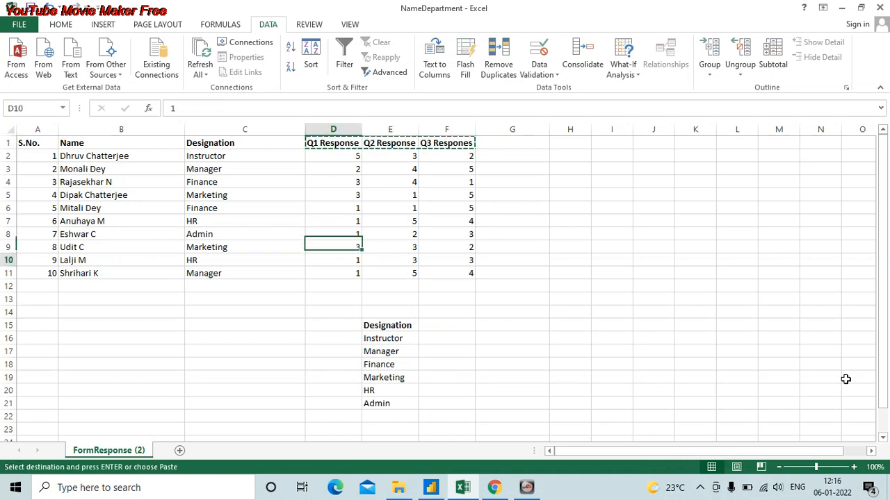
pyautogui.press('Right')
pyautogui.press('Right')
pyautogui.press('Right')
pyautogui.press('Up')
pyautogui.press('Up')
pyautogui.press('Left')
pyautogui.hotkey('ctrl', 'alt', 'v')
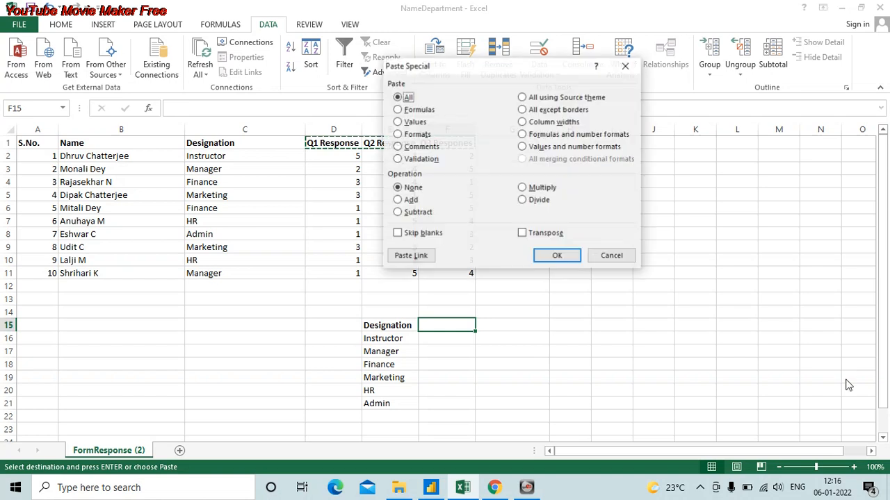
pyautogui.hotkey('alt', 'e')
pyautogui.press('Return')
pyautogui.press('Escape')
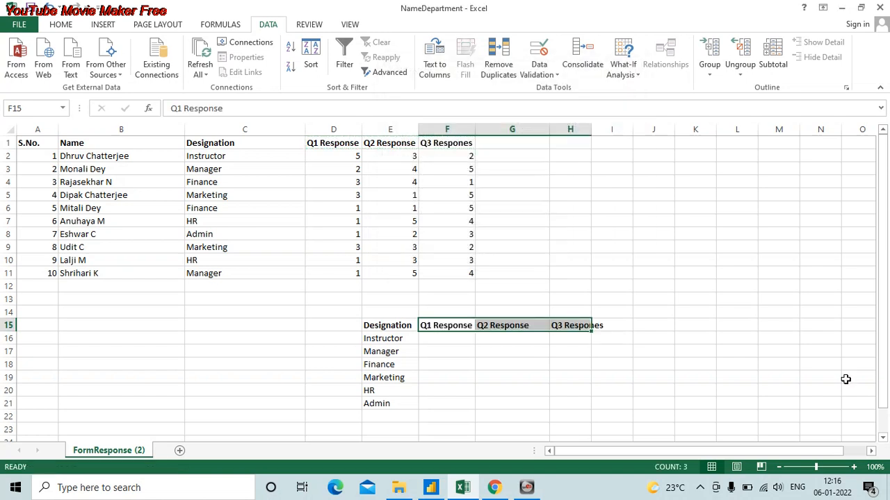
pyautogui.press('Right')
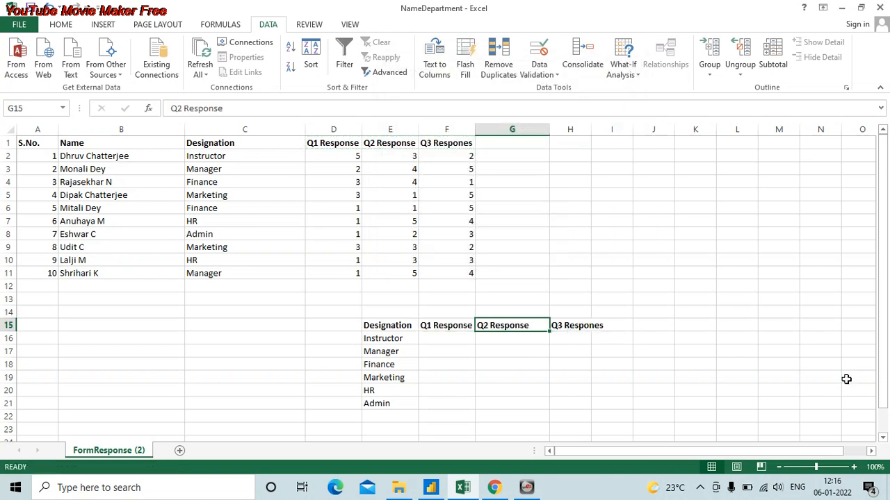
pyautogui.doubleClick(594, 129)
# - Examine the empty summary grid F16:H21, matching each designation in column E with the Q1, Q2 and Q3 headings
pyautogui.moveTo(447, 339); pyautogui.dragTo(594, 403)
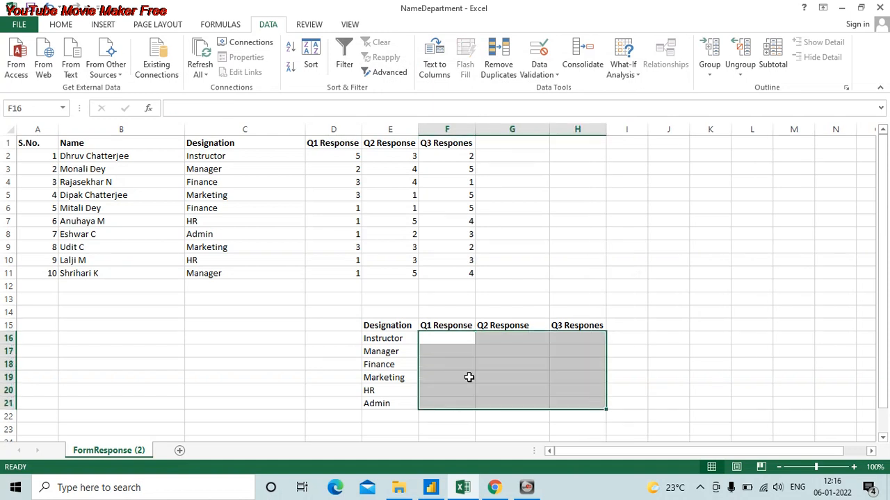
pyautogui.click(452, 326)
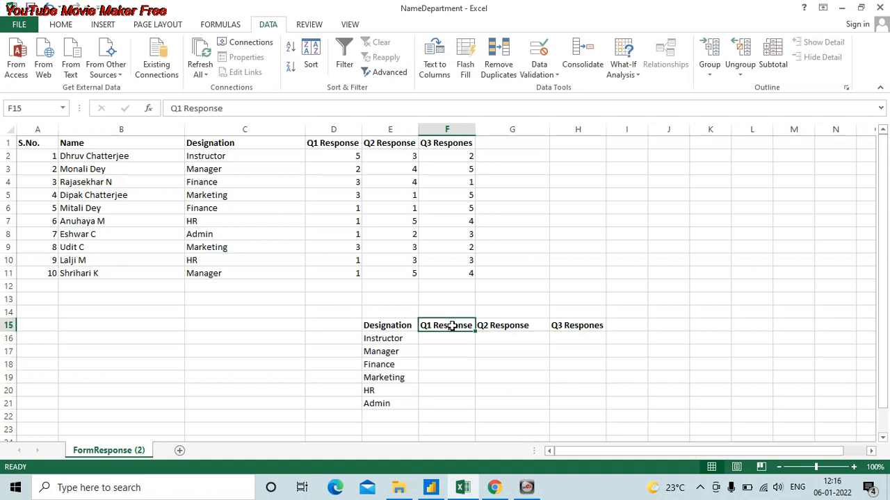
pyautogui.click(397, 339)
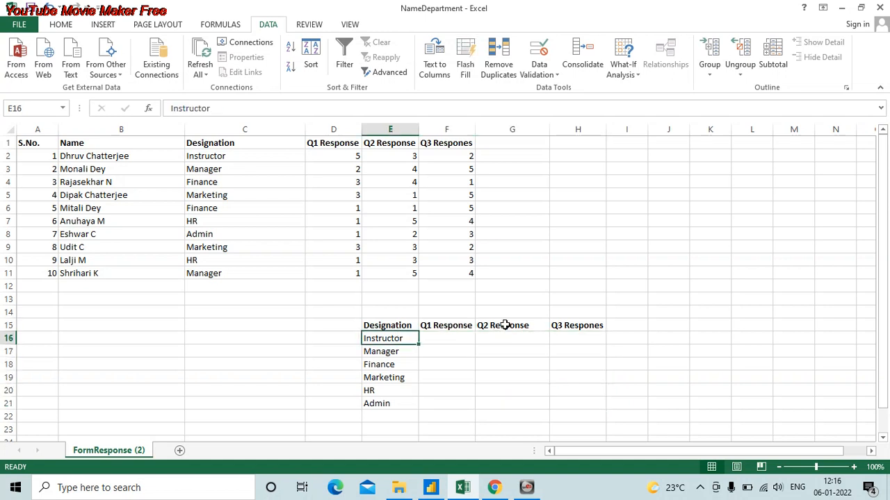
pyautogui.click(506, 339)
pyautogui.click(580, 324)
pyautogui.click(588, 339)
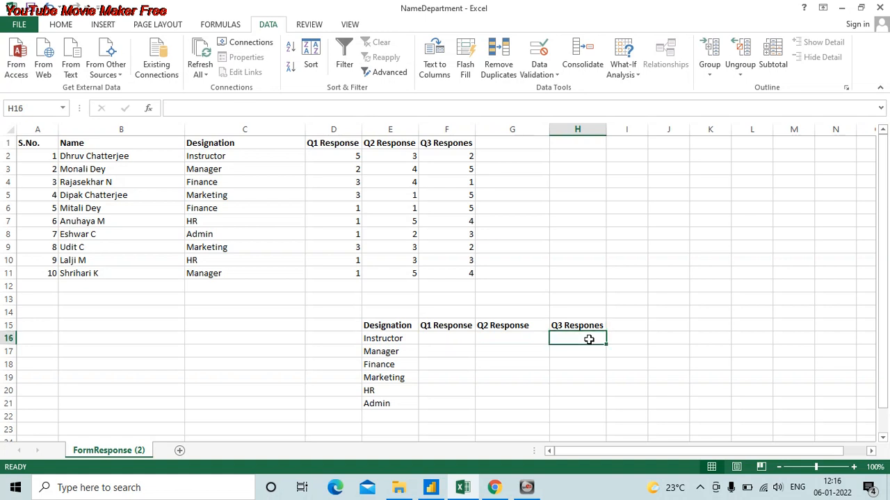
pyautogui.press('Down')
pyautogui.press('Down')
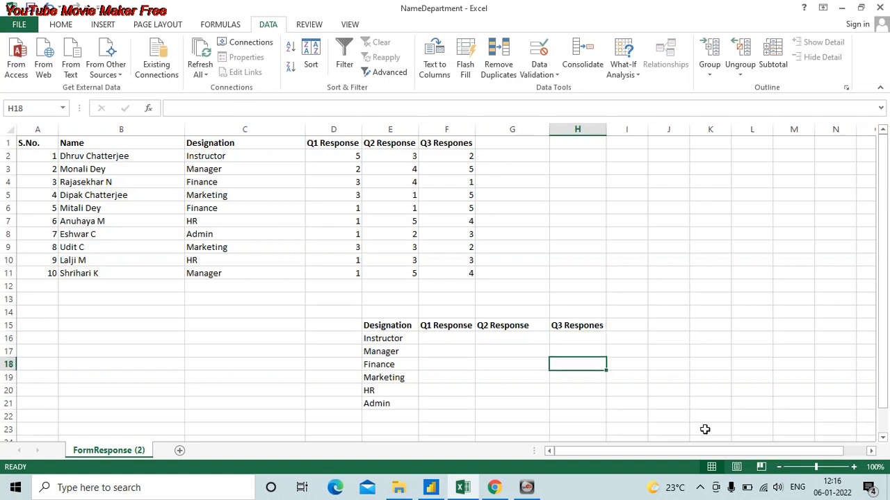
pyautogui.press('Up')
pyautogui.press('Up')
pyautogui.press('Up')
pyautogui.press('Left')
pyautogui.press('Down')
pyautogui.press('Left')
pyautogui.press('Left')
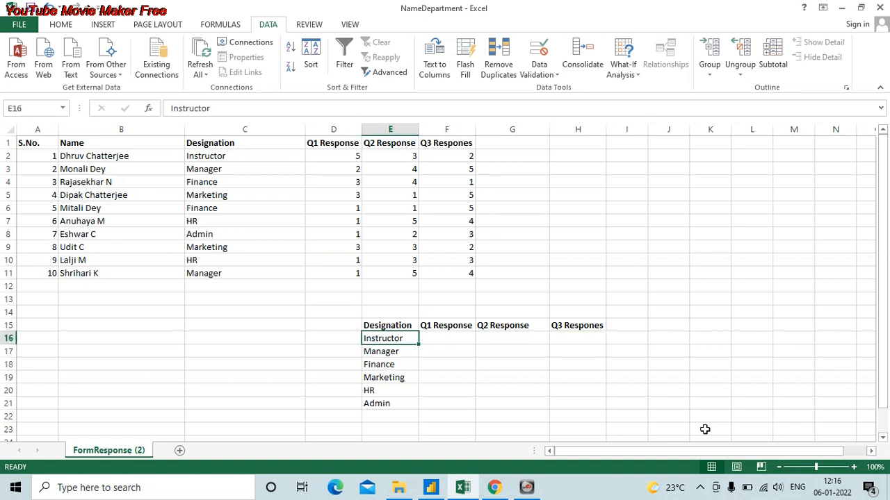
pyautogui.press('Down')
pyautogui.press('Right')
pyautogui.press('Left')
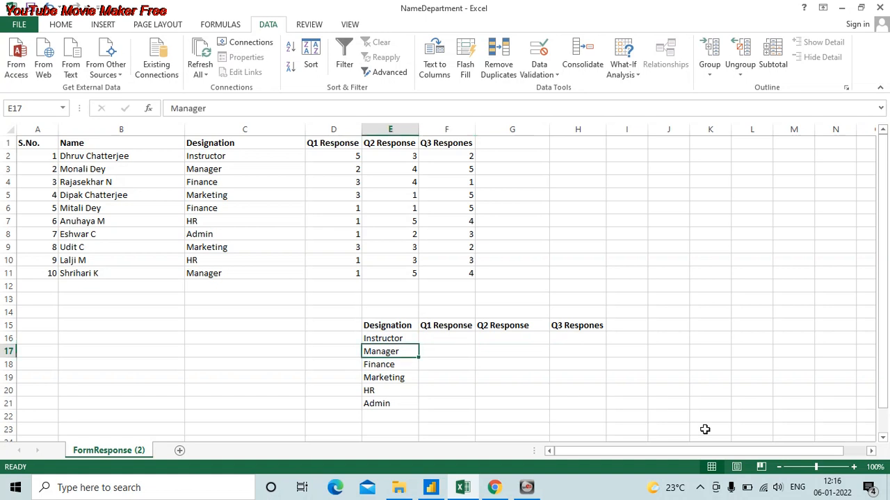
pyautogui.press('Down')
pyautogui.press('Down')
pyautogui.press('Down')
pyautogui.press('Down')
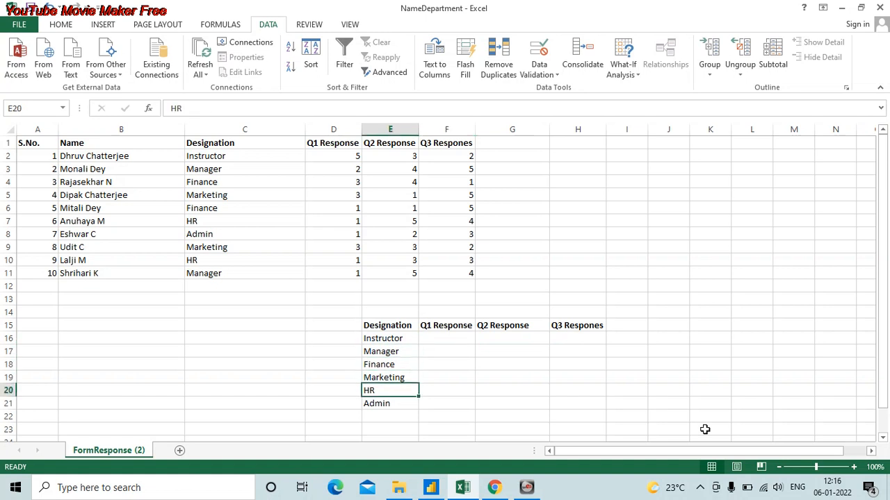
pyautogui.press('Right')
pyautogui.press('Up')
pyautogui.press('Up')
pyautogui.press('Up')
pyautogui.press('Up')
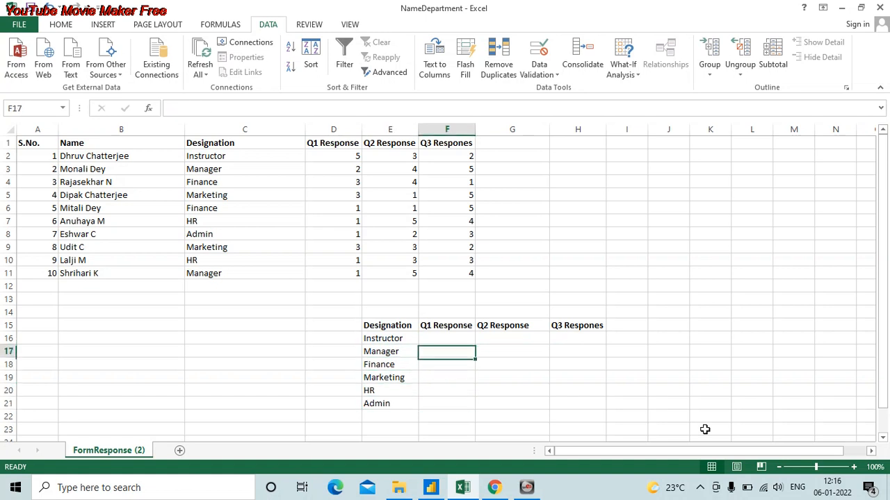
pyautogui.press('Up')
pyautogui.press('Up')
pyautogui.press('Right')
pyautogui.press('Right')
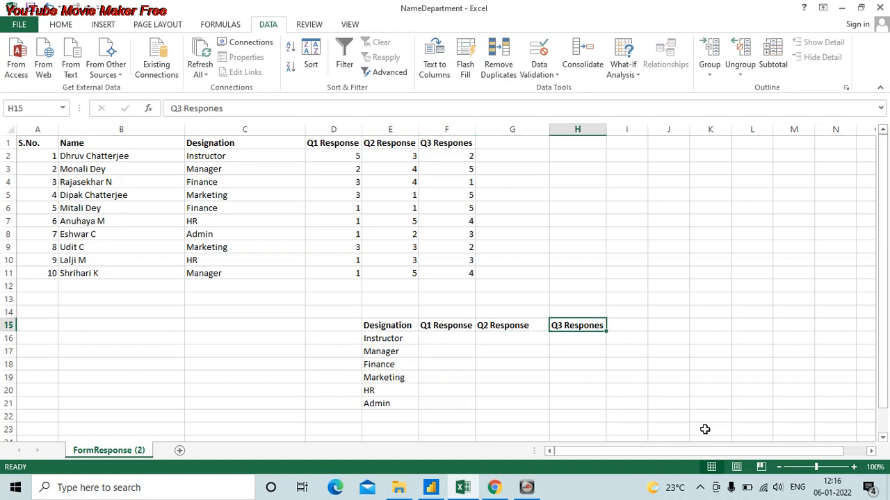
pyautogui.press('Down')
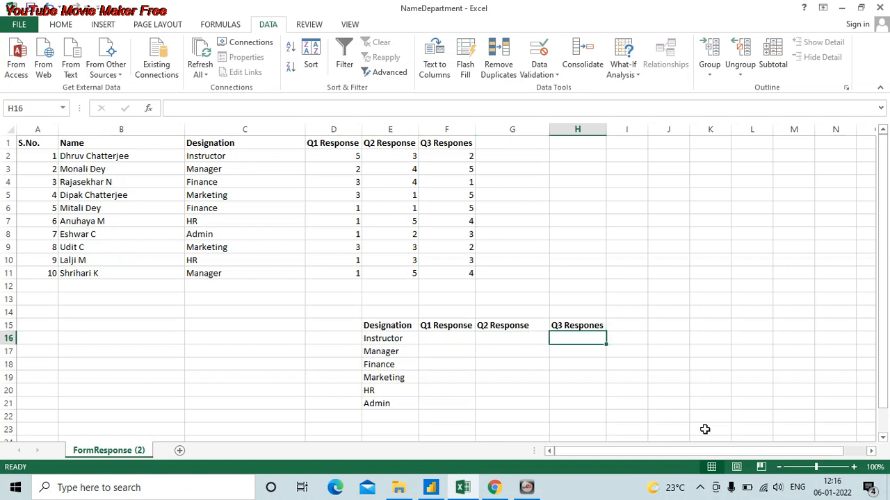
# - Enter the note "AVG , MEAN = SUM / COUNT" in cell H3
pyautogui.press('Up')
pyautogui.press('Up')
pyautogui.press('Up')
pyautogui.press('Up')
pyautogui.press('Up')
pyautogui.press('Up')
pyautogui.press('Up')
pyautogui.press('Up')
pyautogui.press('Up')
pyautogui.press('Up')
pyautogui.press('Up')
pyautogui.press('Up')
pyautogui.press('Up')
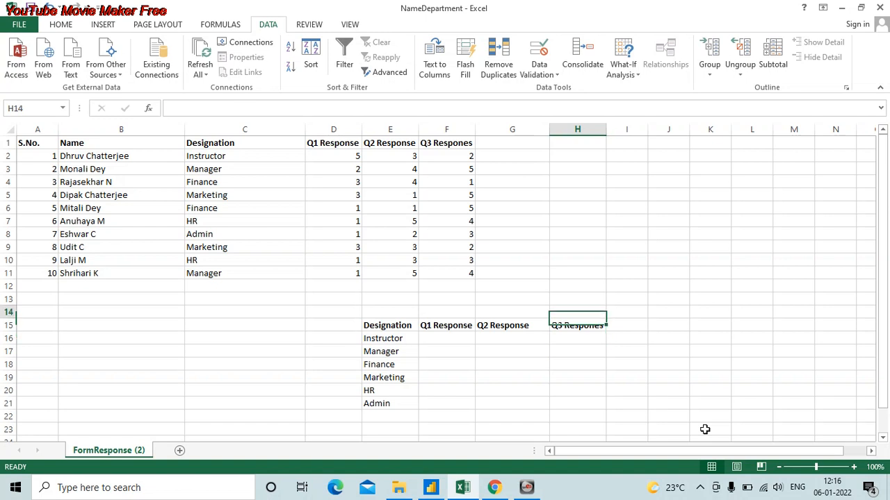
pyautogui.write('AVG')
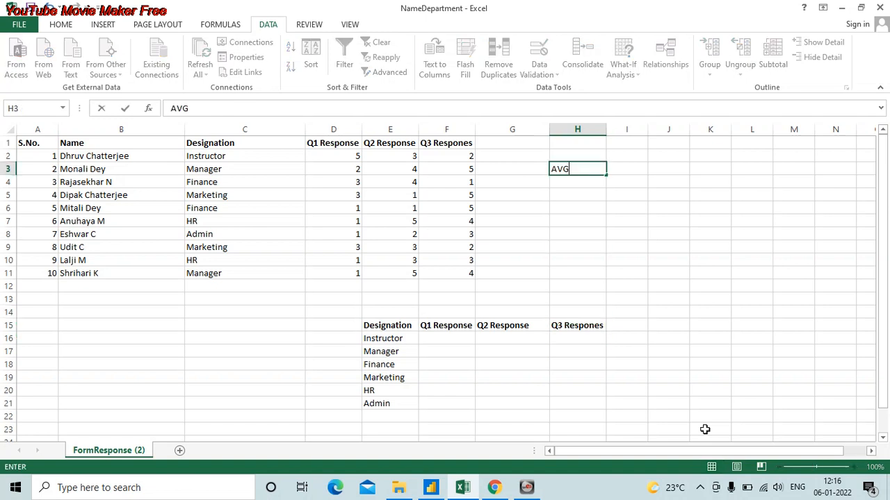
pyautogui.write(' , MEAN = SU')
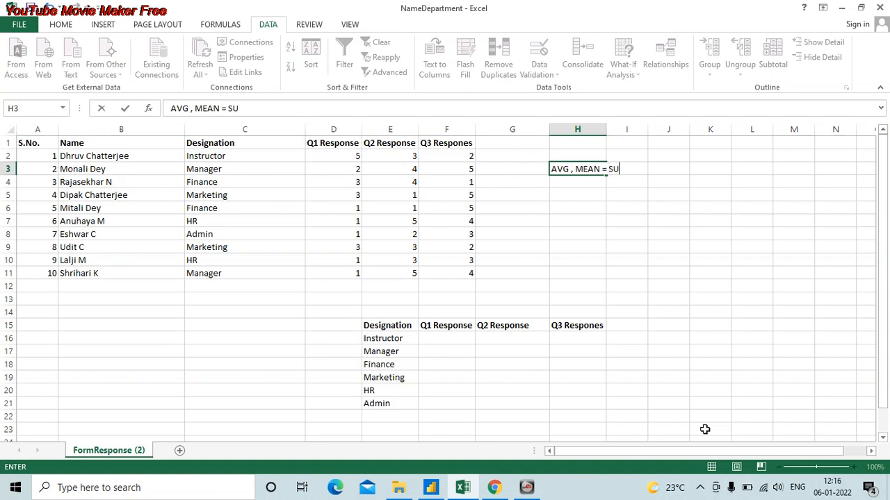
pyautogui.write('M / COUNT')
pyautogui.press('Return')
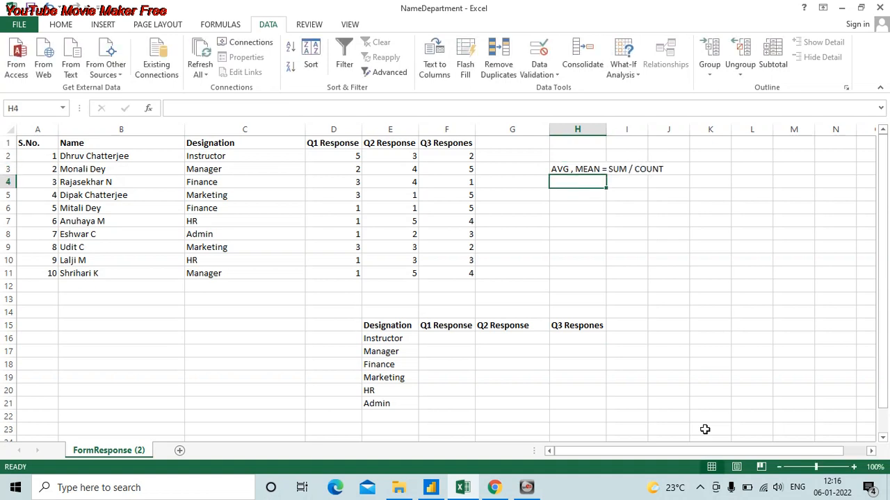
pyautogui.press('Up')
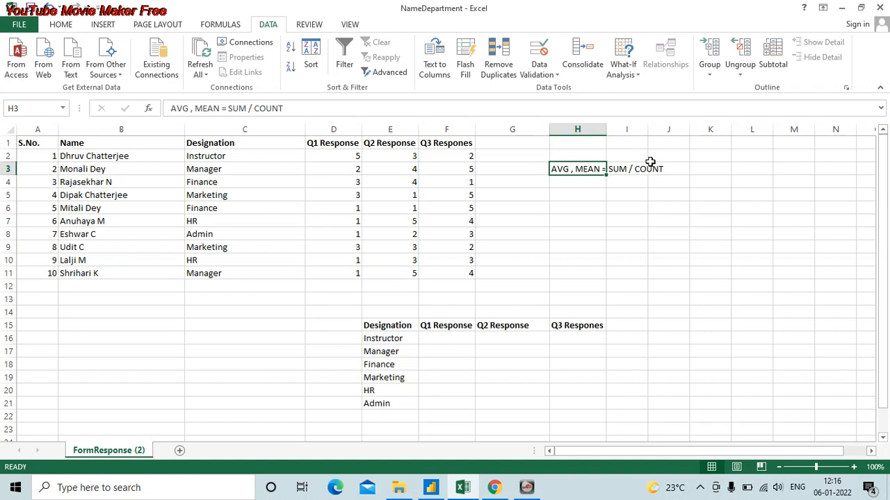
# - Look over the averaging note and the Q1 Response scores in column D, and return to the summary grid's Q1 Response column
pyautogui.click(631, 180)
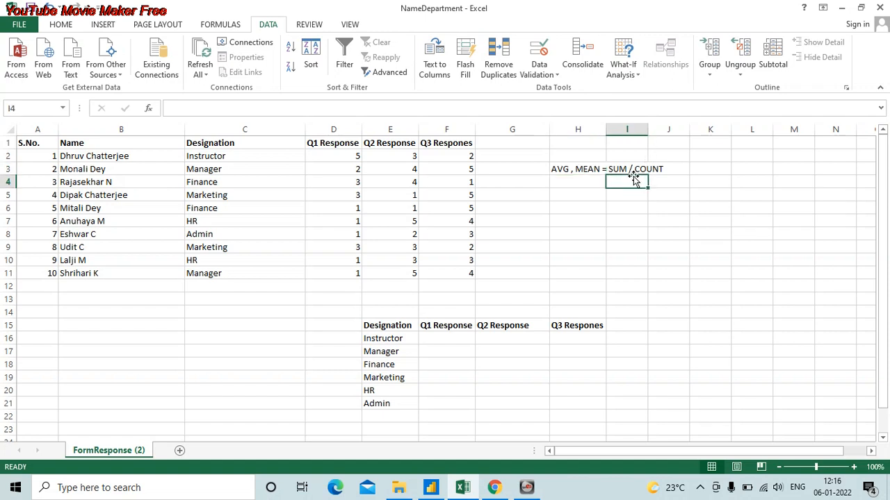
pyautogui.press('Down')
pyautogui.press('Up')
pyautogui.press('Up')
pyautogui.press('Up')
pyautogui.press('Left')
pyautogui.press('Left')
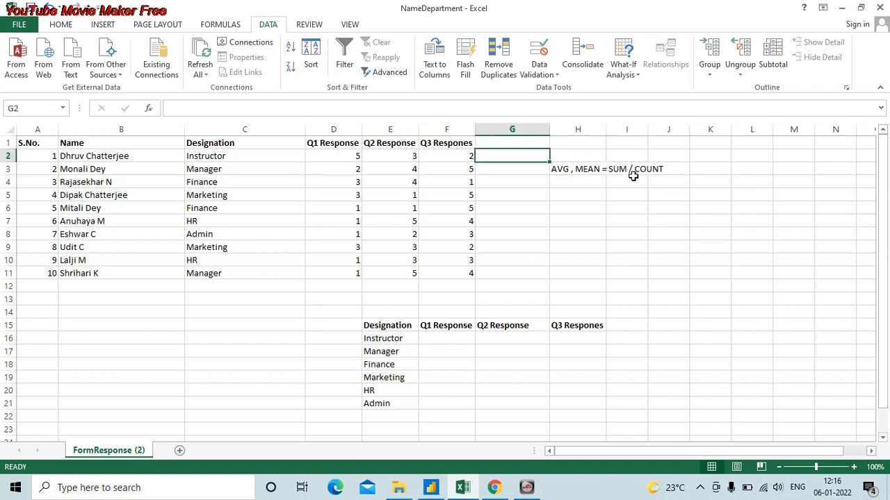
pyautogui.press('Left')
pyautogui.press('Left')
pyautogui.press('Left')
pyautogui.press('Down')
pyautogui.press('Down')
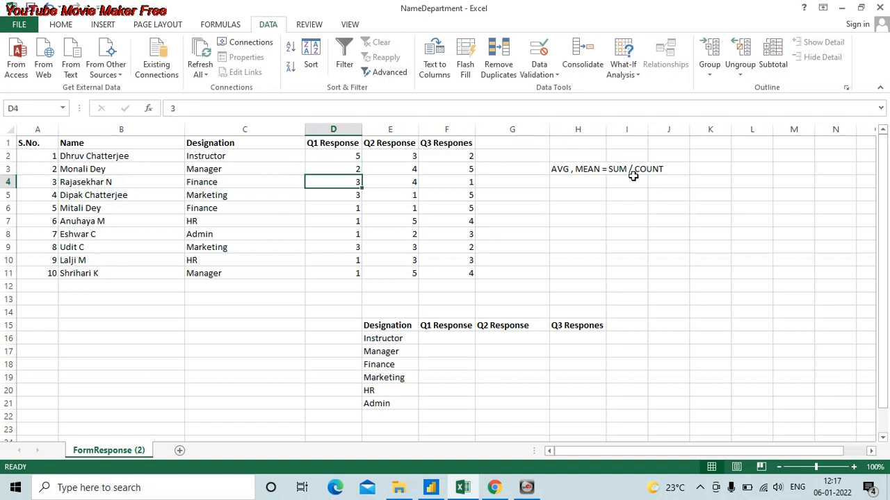
pyautogui.press('Down')
pyautogui.press('Down')
pyautogui.press('Down')
pyautogui.press('Down')
pyautogui.press('Down')
pyautogui.press('Down')
pyautogui.press('Down')
pyautogui.press('Down')
pyautogui.press('Down')
pyautogui.press('Down')
pyautogui.press('Down')
pyautogui.press('Down')
pyautogui.press('Down')
pyautogui.press('Down')
pyautogui.press('Right')
pyautogui.press('Right')
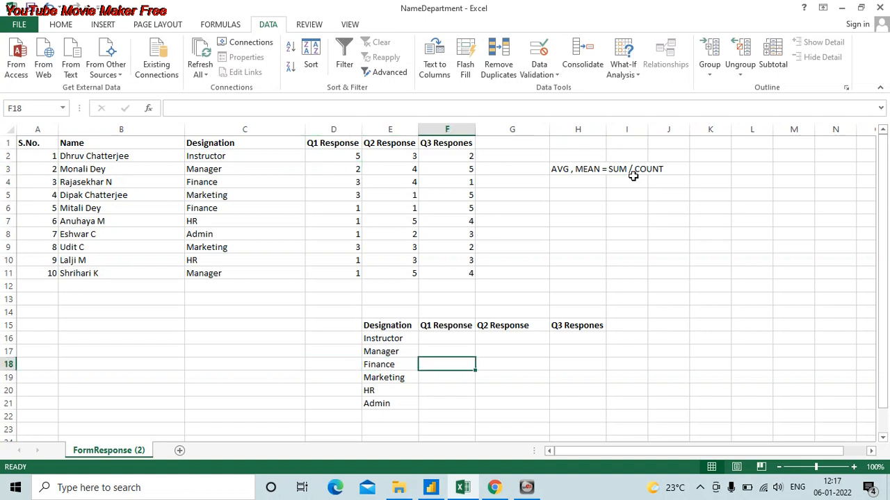
# - Begin the Instructor row's Q1 Response formula in cell F16 with =SUM
pyautogui.press('Up')
pyautogui.press('Up')
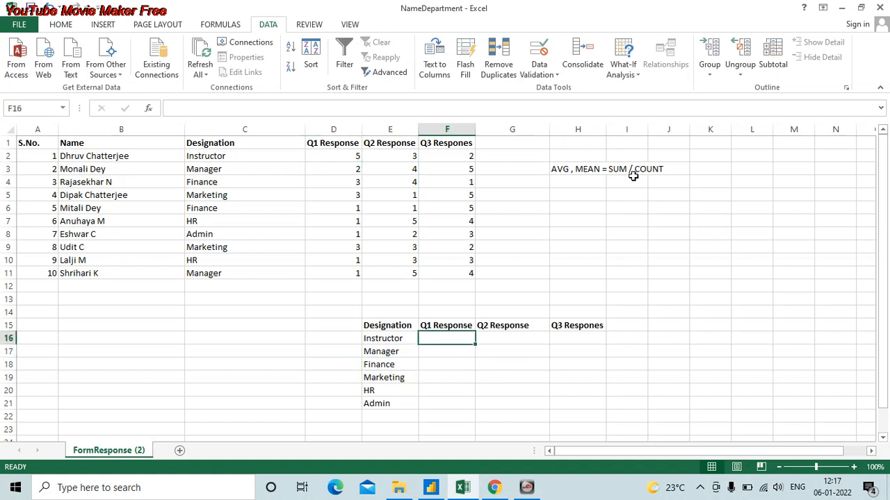
pyautogui.write('=SUM')
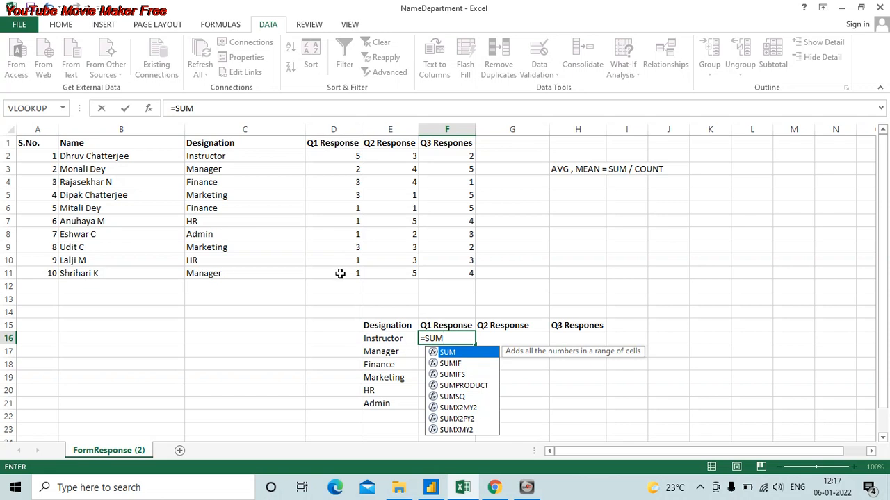
pyautogui.write('(')
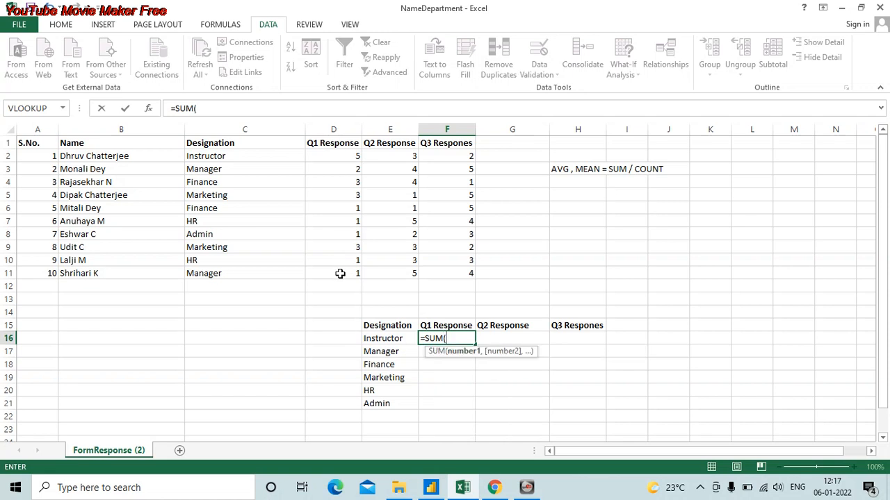
pyautogui.click(340, 158)
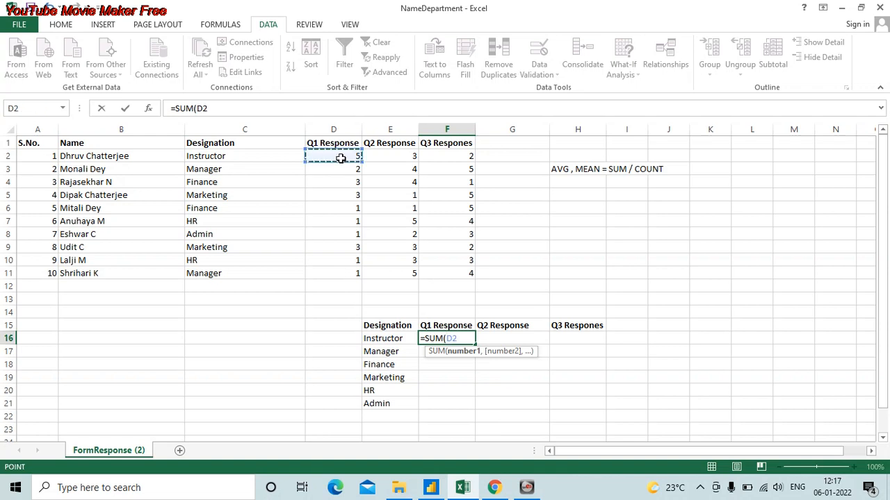
pyautogui.hotkey('ctrl', 'shift', 'Down')
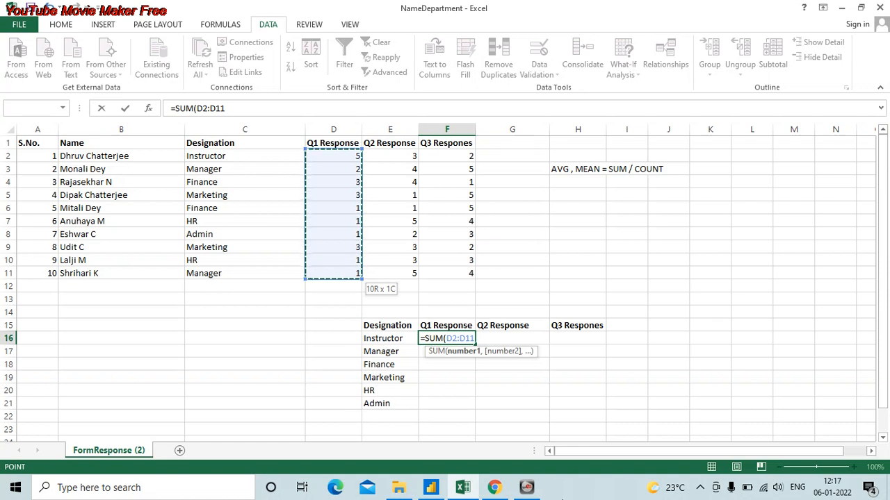
pyautogui.press('BackSpace')
pyautogui.press('BackSpace')
pyautogui.press('BackSpace')
pyautogui.press('BackSpace')
pyautogui.press('BackSpace')
pyautogui.press('BackSpace')
pyautogui.press('BackSpace')
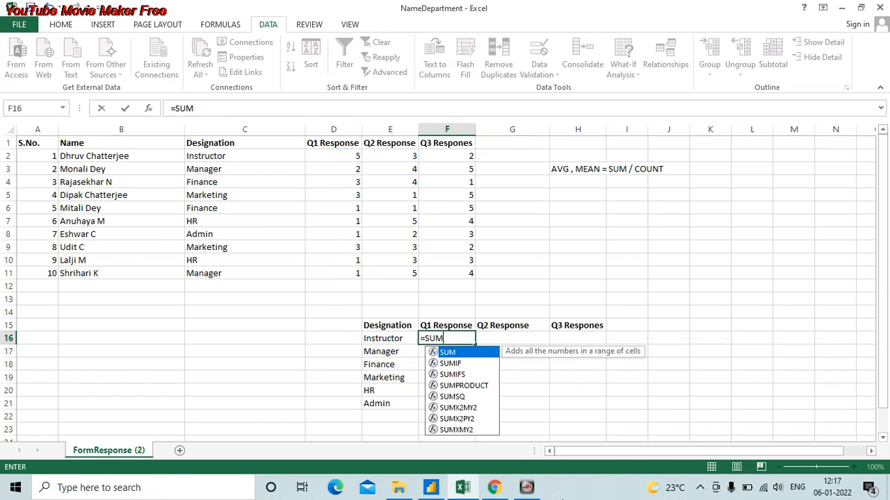
# - Make the F16 formula a SUMIF with the Designation column as its absolute range, $C$2:$C$11
pyautogui.press('Down')
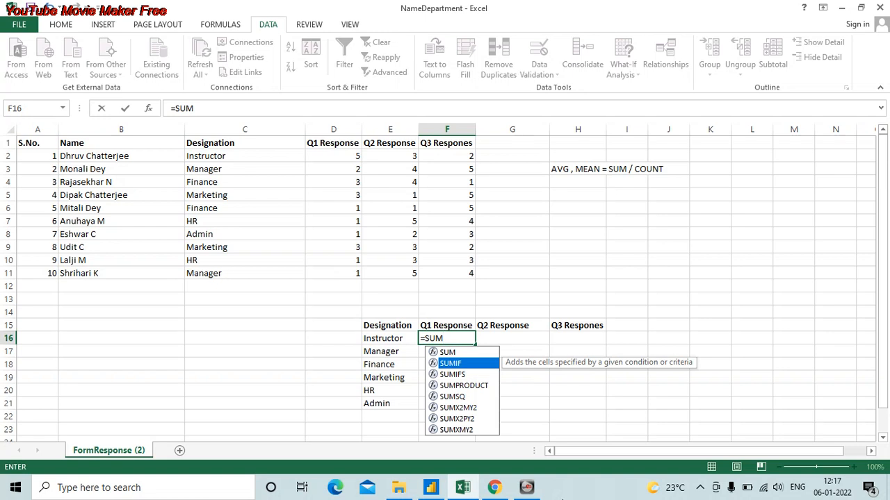
pyautogui.press('Tab')
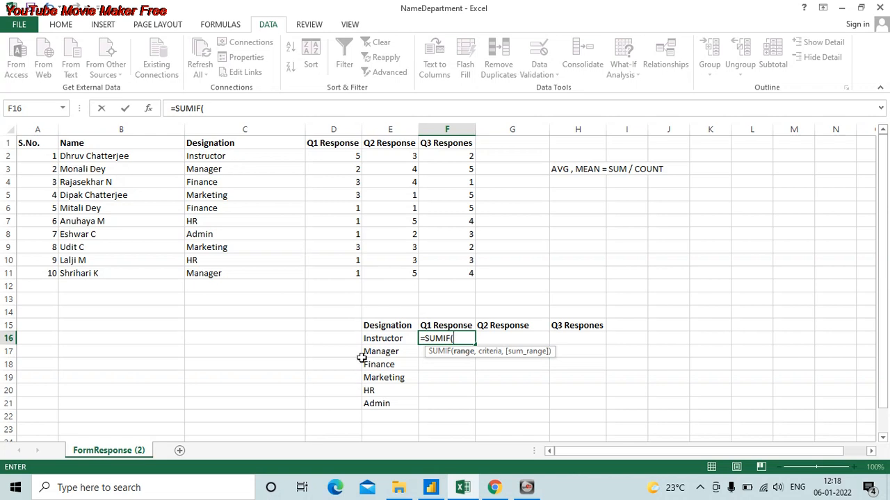
pyautogui.click(300, 153)
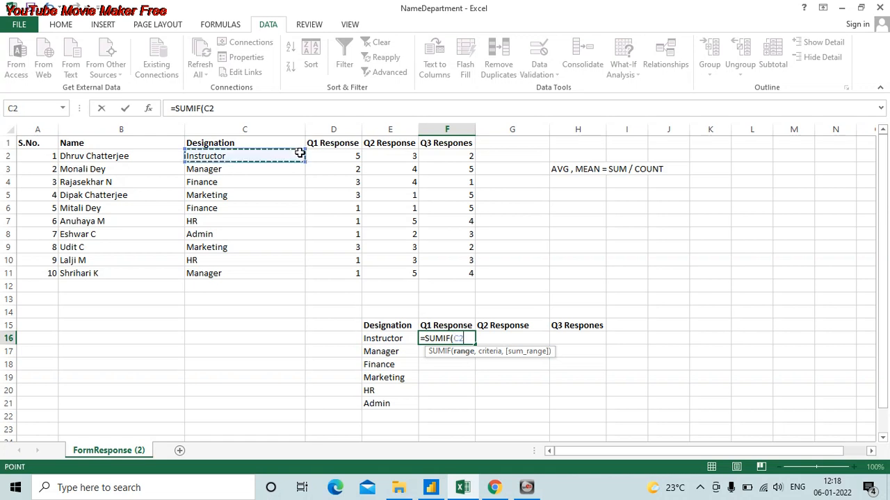
pyautogui.hotkey('ctrl', 'shift', 'Down')
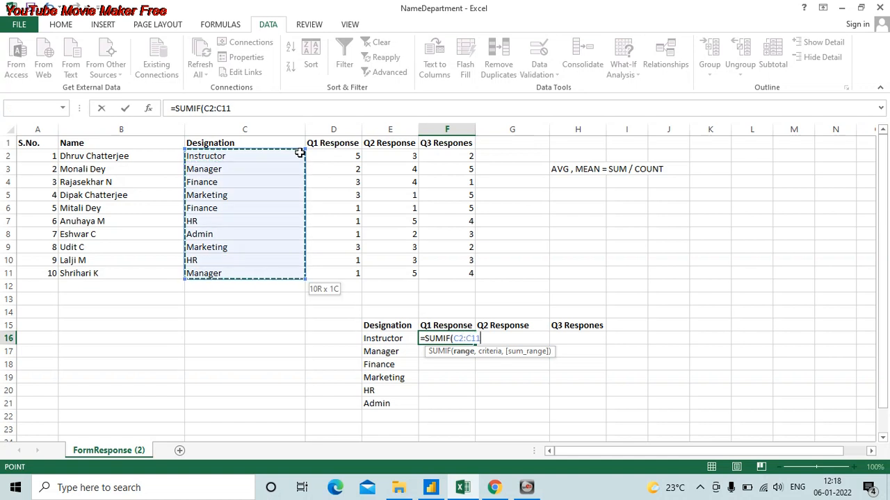
pyautogui.press('F4')
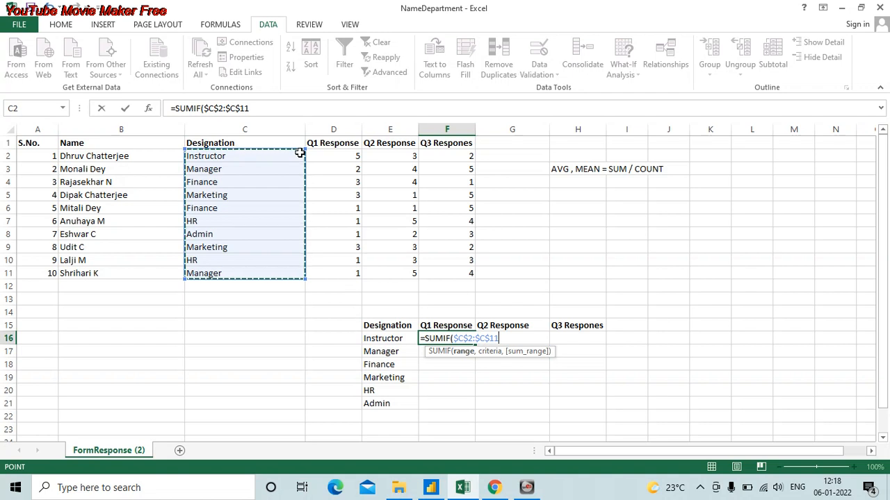
pyautogui.write(',')
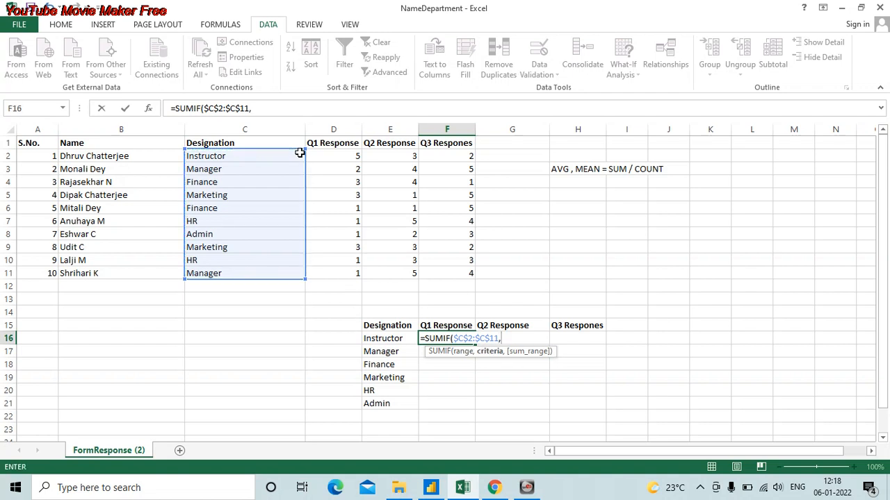
# - Set the SUMIF criterion to the Instructor cell in the summary table, locking only its column as $E16
pyautogui.click(402, 339)
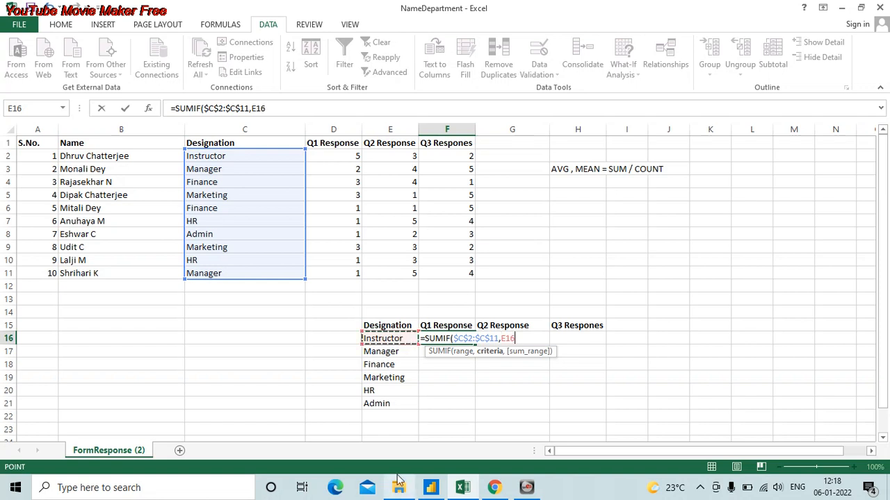
pyautogui.moveTo(398, 480)
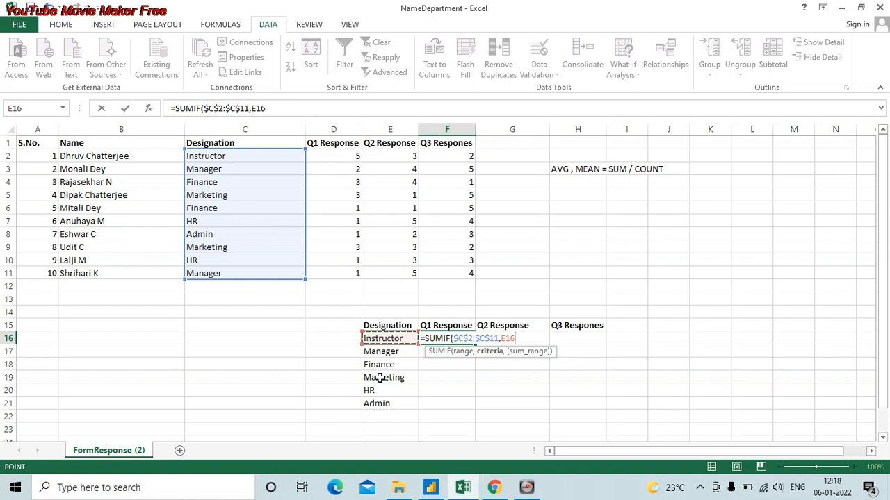
pyautogui.press('F4')
pyautogui.press('F4')
pyautogui.press('F4')
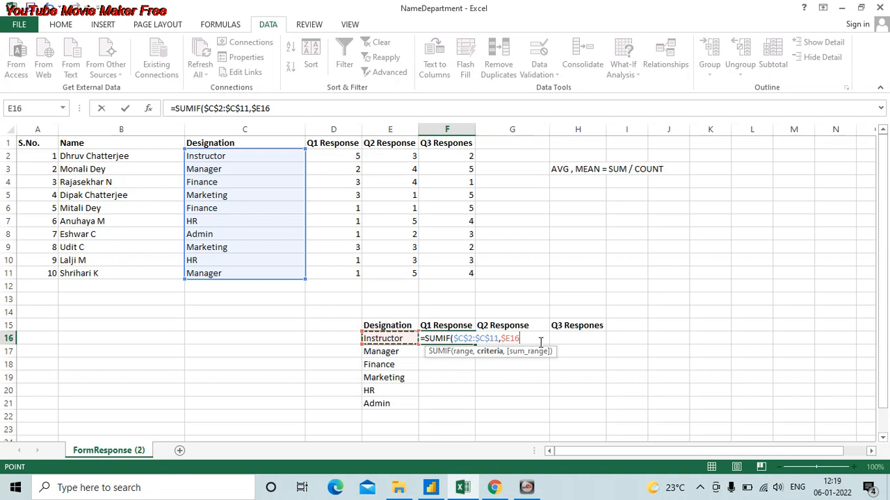
pyautogui.write(',')
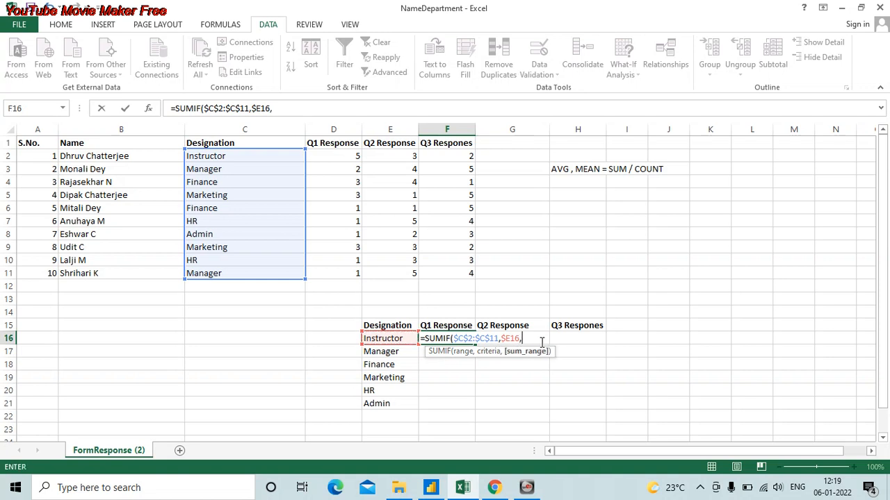
# - Set the SUMIF sum range to the Q1 Response scores as absolute $D$2:$D$11, and close the function's parenthesis
pyautogui.click(324, 156)
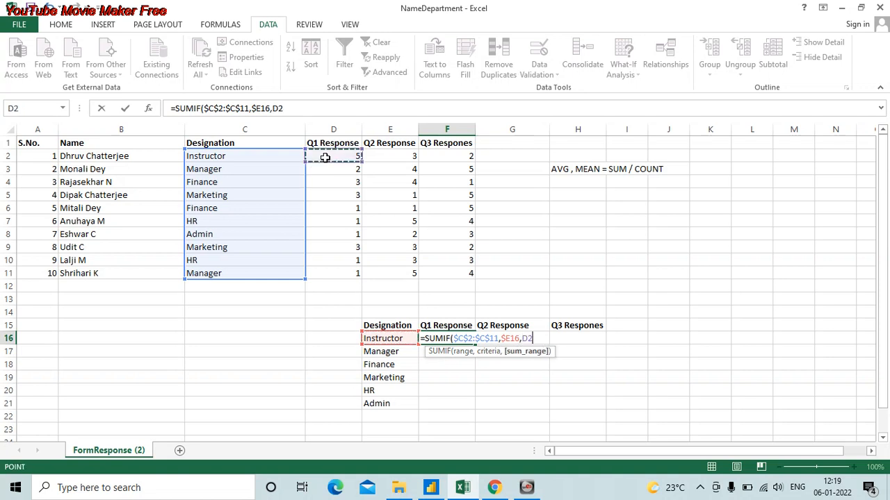
pyautogui.hotkey('ctrl', 'shift', 'Down')
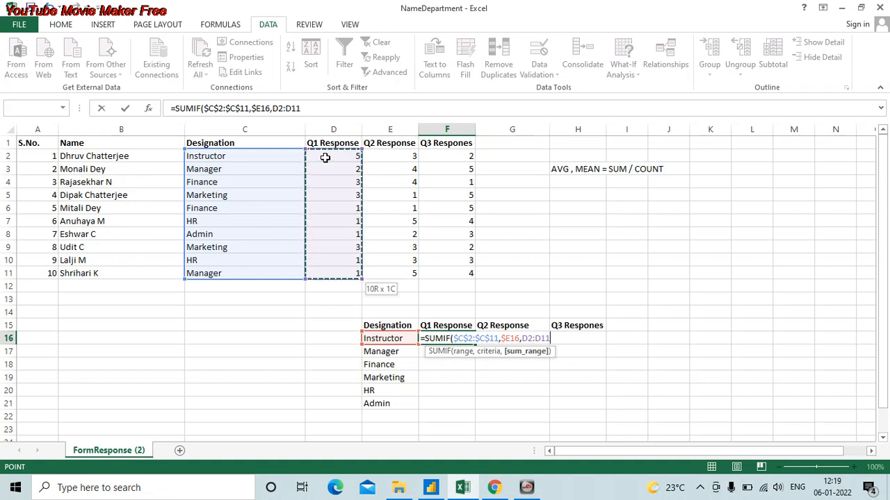
pyautogui.press('F4')
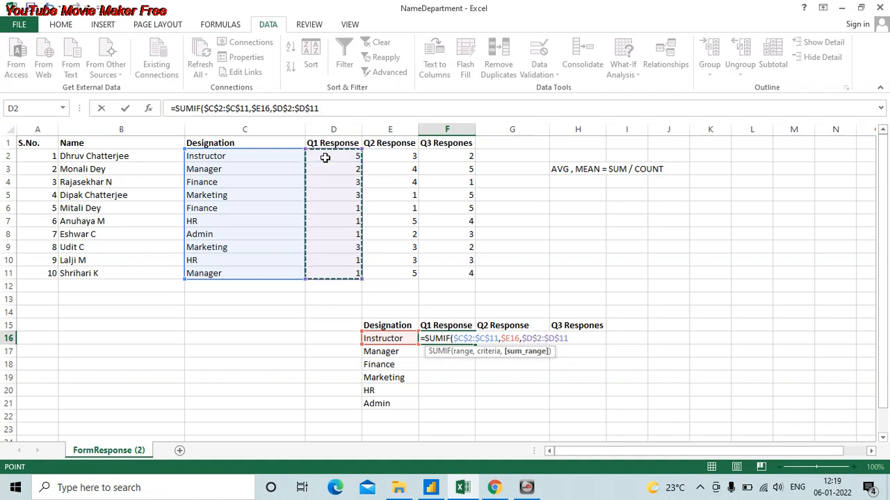
pyautogui.write(')')
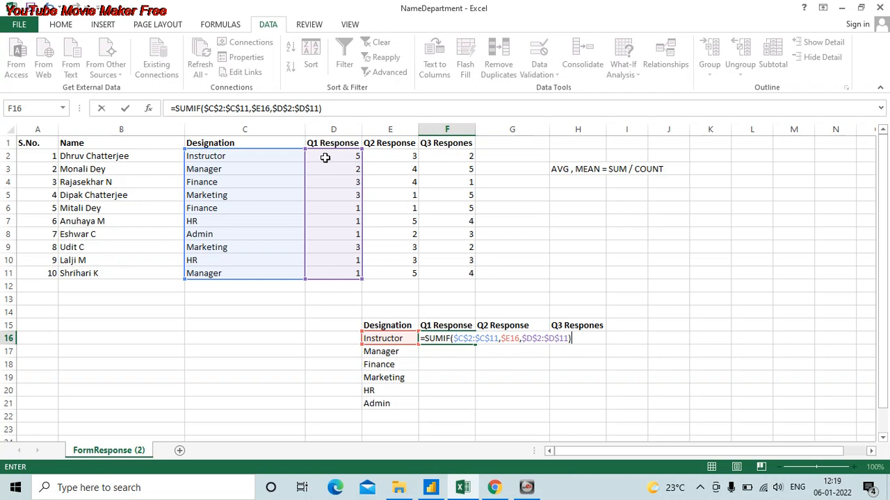
# - Extend the F16 formula by dividing the SUMIF result by a COUNTIF function
pyautogui.write('/')
pyautogui.write('COI')
pyautogui.press('BackSpace')
pyautogui.write('UNT')
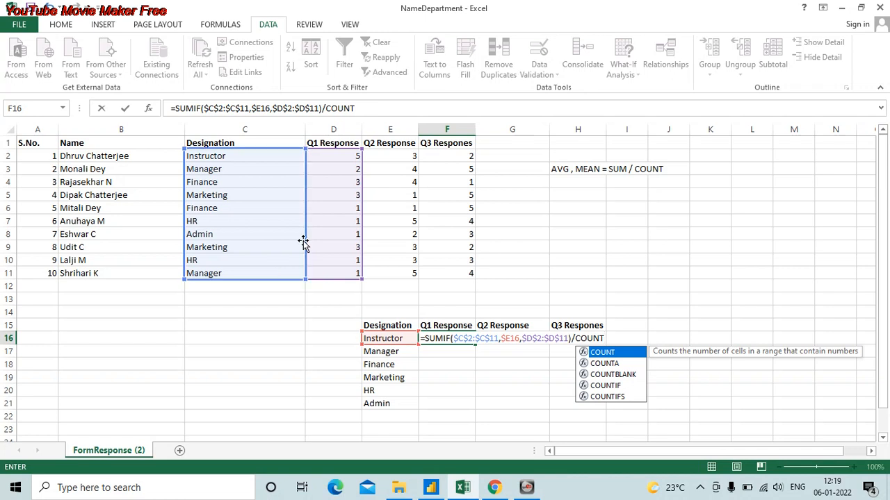
pyautogui.press('Down')
pyautogui.press('Down')
pyautogui.press('Down')
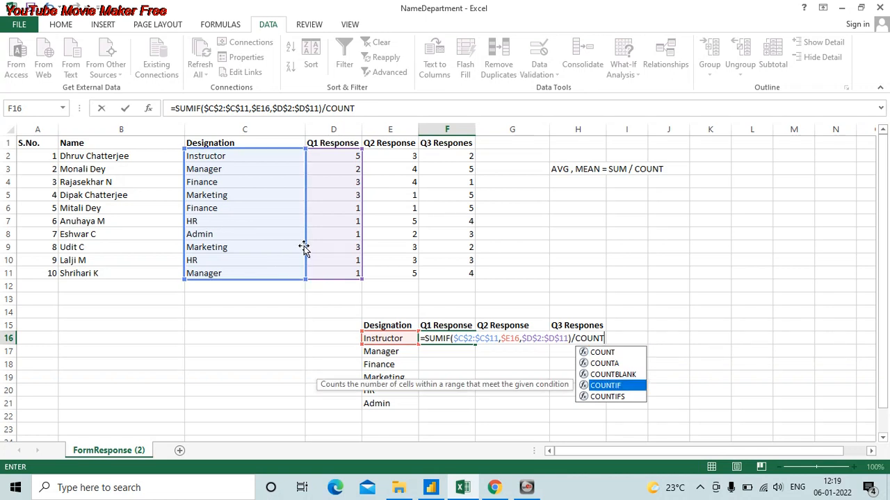
pyautogui.press('Tab')
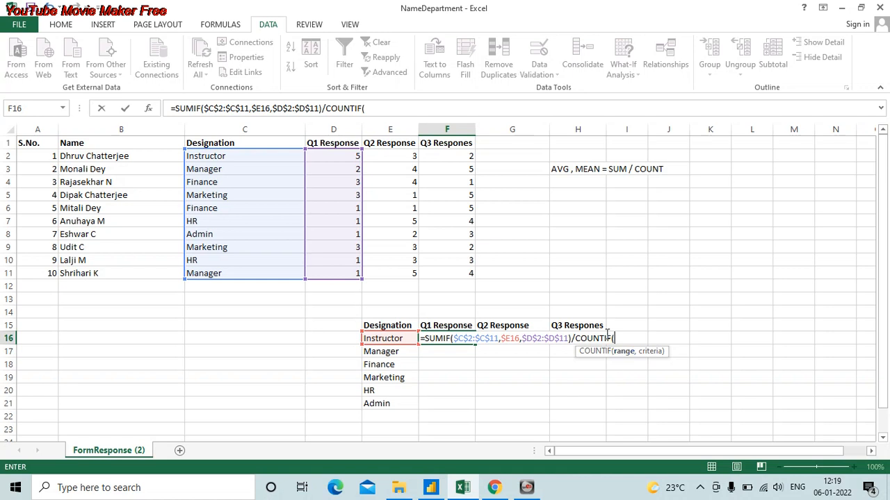
pyautogui.click(291, 154)
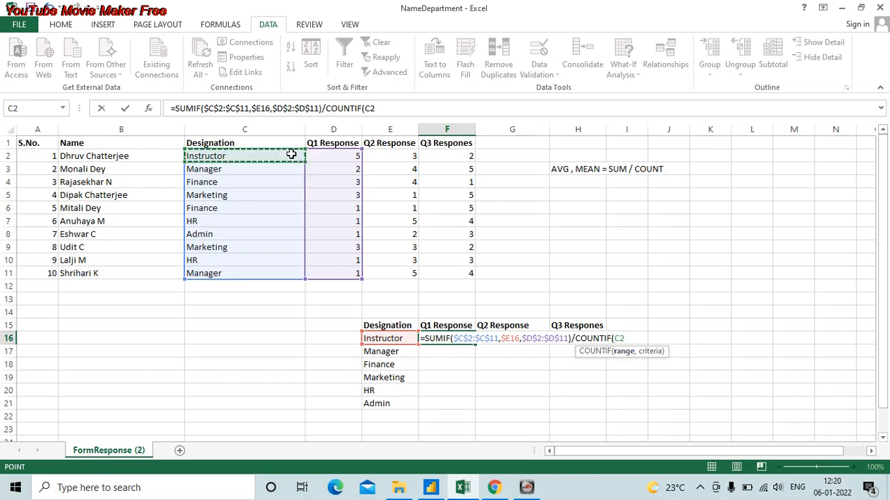
pyautogui.hotkey('ctrl', 'shift', 'Down')
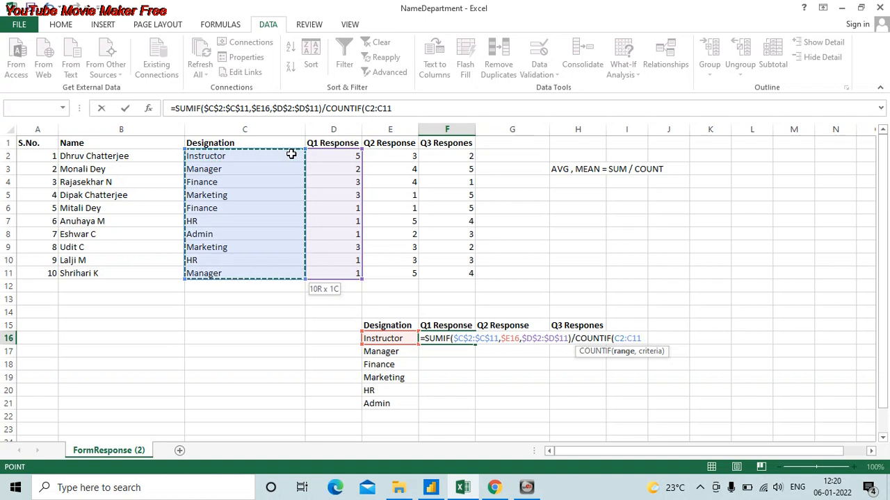
pyautogui.press('F4')
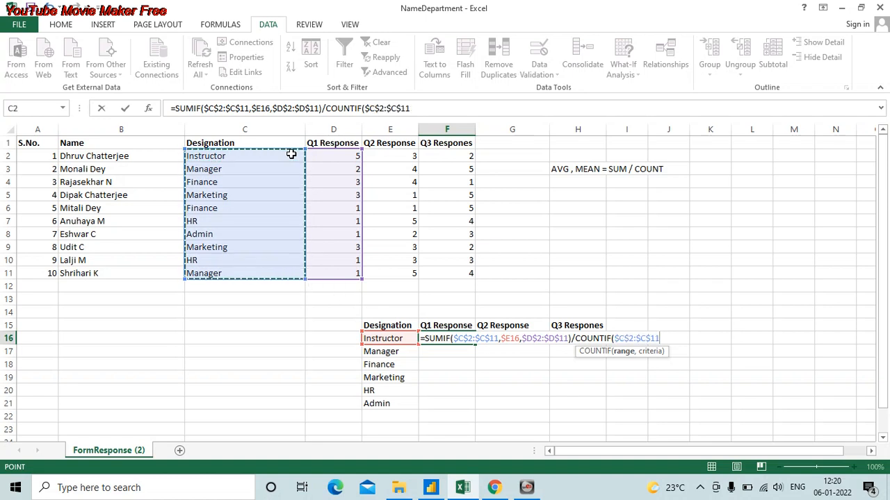
pyautogui.press('F8')
pyautogui.press('F4')
pyautogui.press('F4')
pyautogui.press('F4')
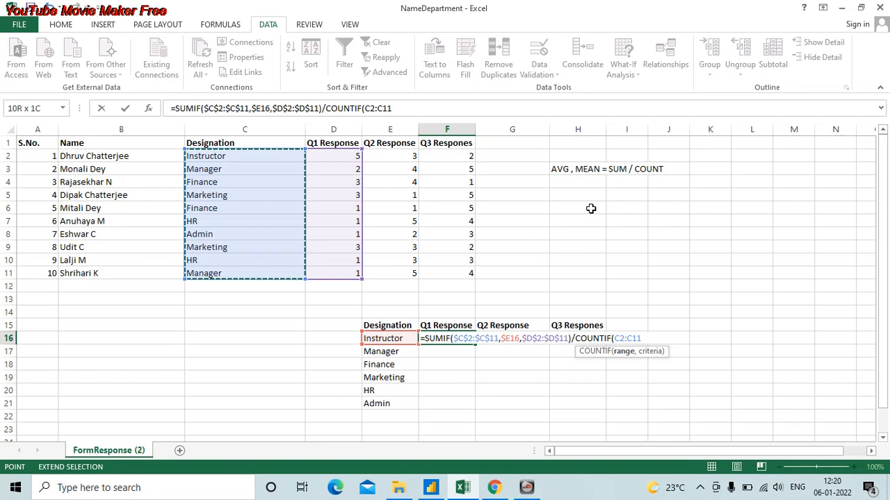
pyautogui.click(374, 338)
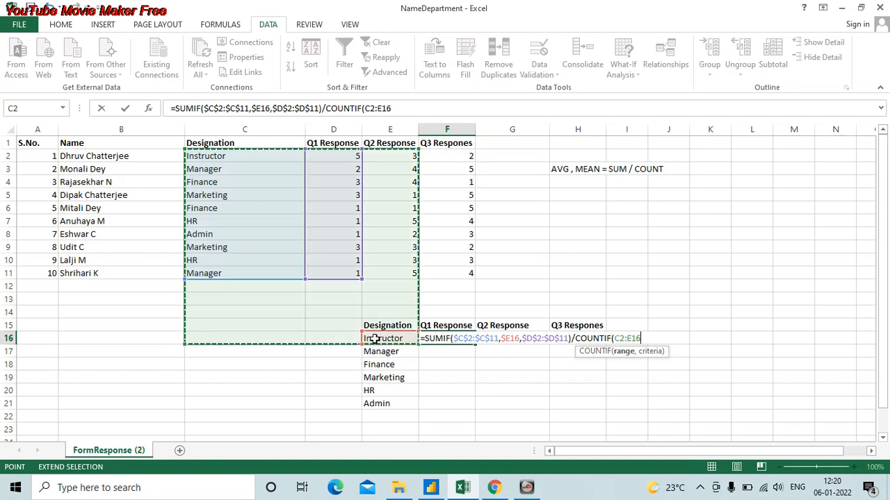
pyautogui.press('BackSpace')
pyautogui.press('BackSpace')
pyautogui.press('BackSpace')
pyautogui.press('BackSpace')
pyautogui.press('BackSpace')
pyautogui.press('BackSpace')
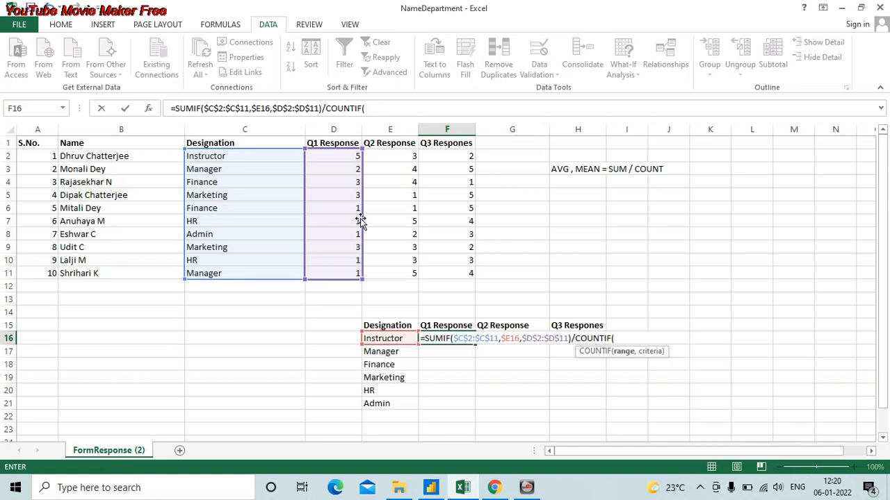
# - Set the COUNTIF range in the F16 formula to the Designation column as absolute $C$2:$C$11
pyautogui.click(237, 154)
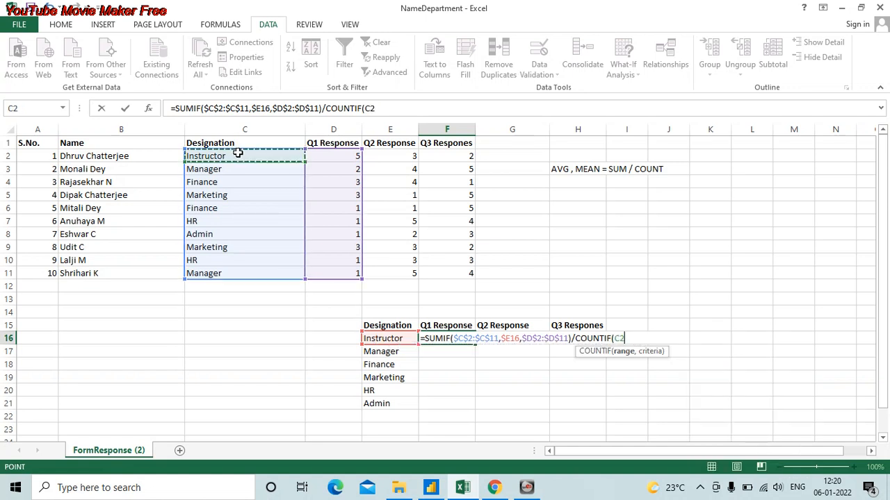
pyautogui.hotkey('ctrl', 'shift', 'Down')
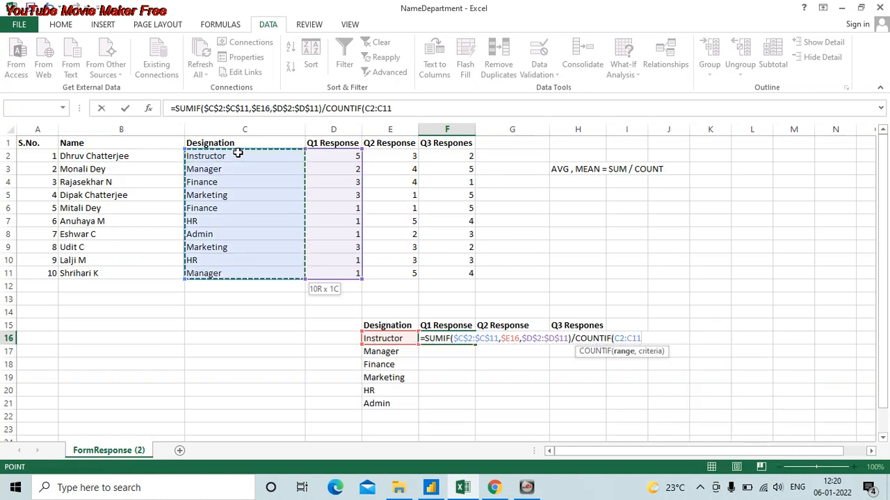
pyautogui.press('F4')
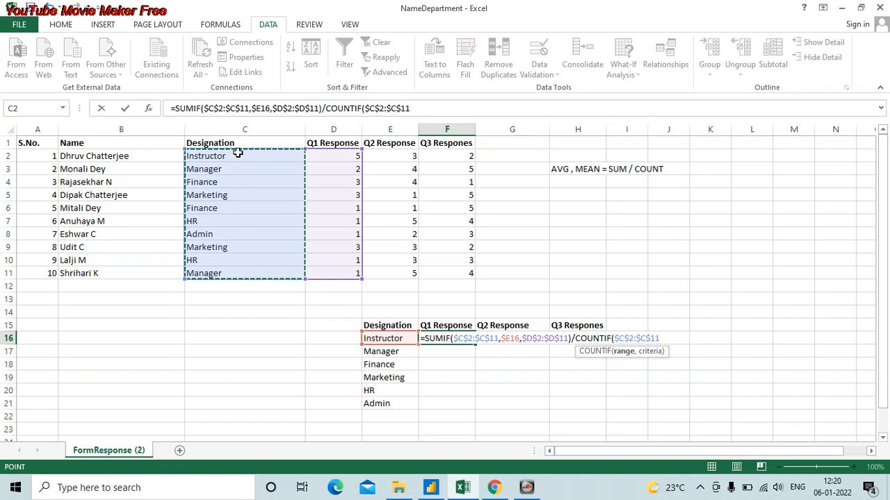
pyautogui.write(',')
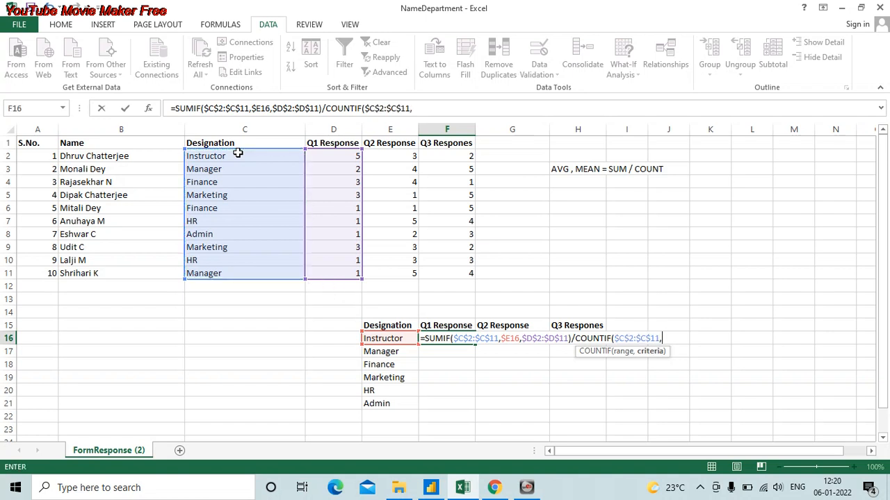
# - Set the COUNTIF criterion to the Instructor cell with only its column locked, $E16, and complete the F16 formula
pyautogui.click(395, 339)
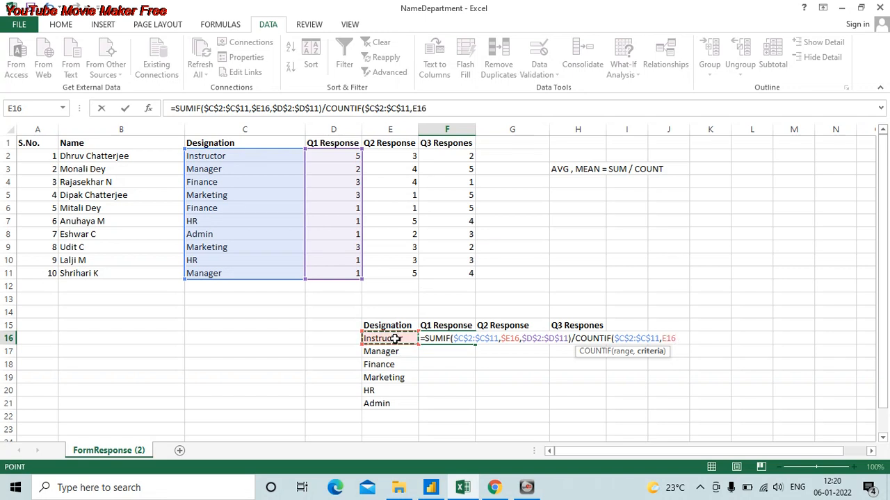
pyautogui.press('super+p')
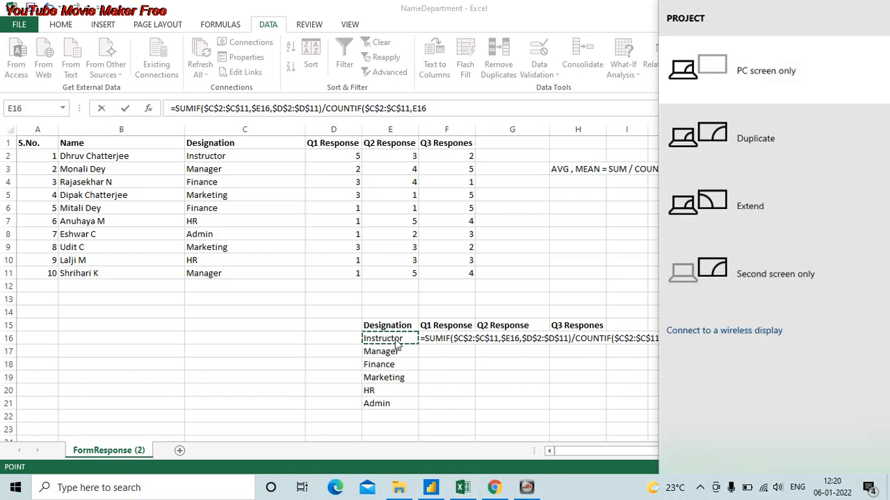
pyautogui.press('Escape')
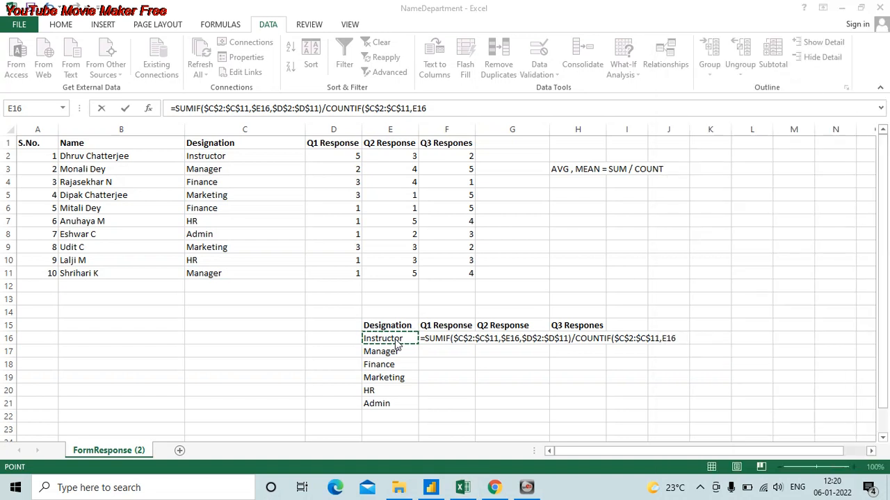
pyautogui.click(428, 107)
pyautogui.press('F4')
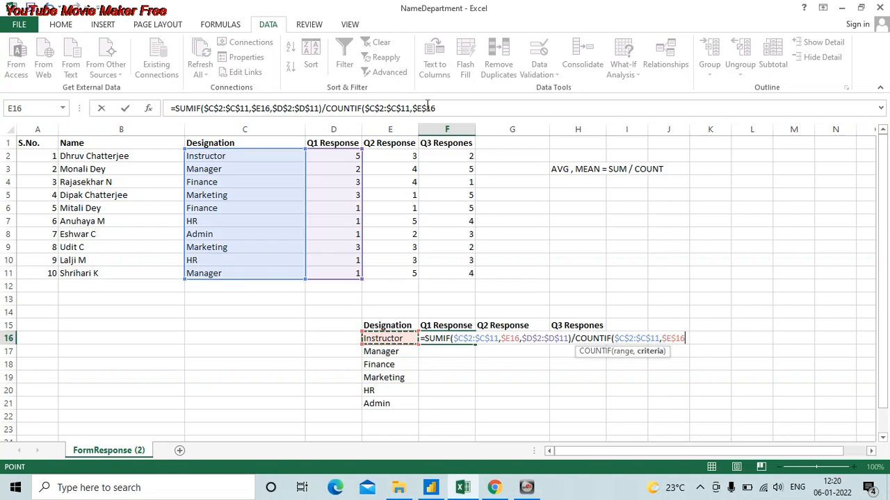
pyautogui.press('F4')
pyautogui.press('F4')
pyautogui.write(')')
pyautogui.press('Return')
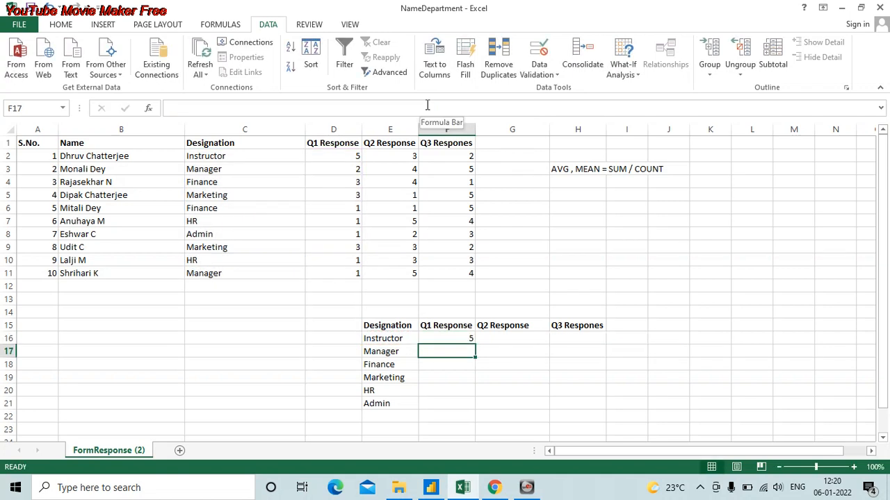
# - Try to fill the Instructor row's Q2 and Q3 cells, G16:H16, by pasting only the formula from F16
pyautogui.press('Up')
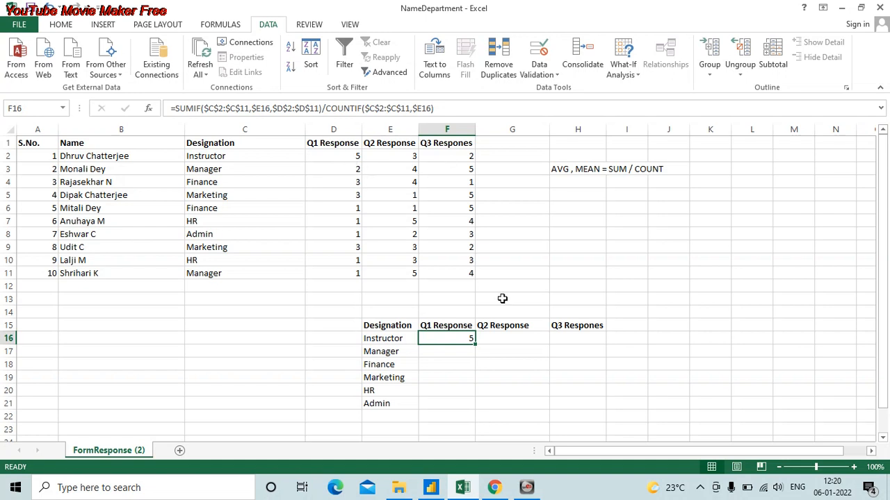
pyautogui.hotkey('ctrl', 'c')
pyautogui.press('Right')
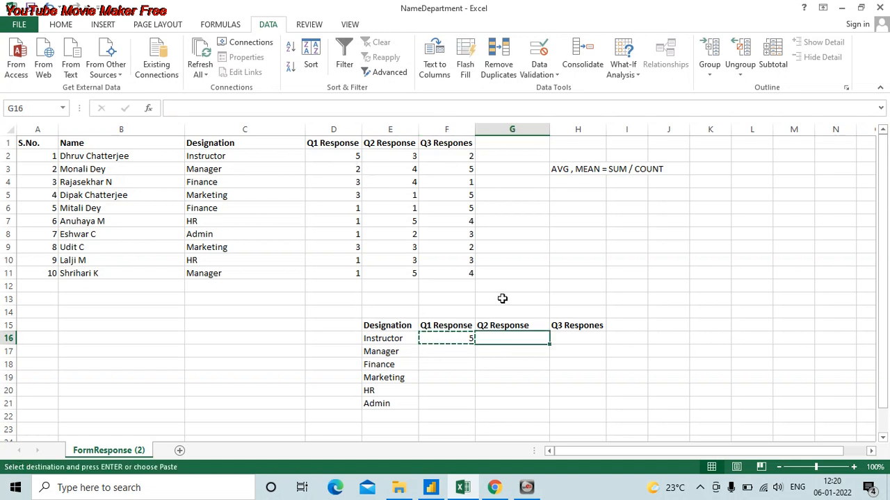
pyautogui.hotkey('shift', 'Right')
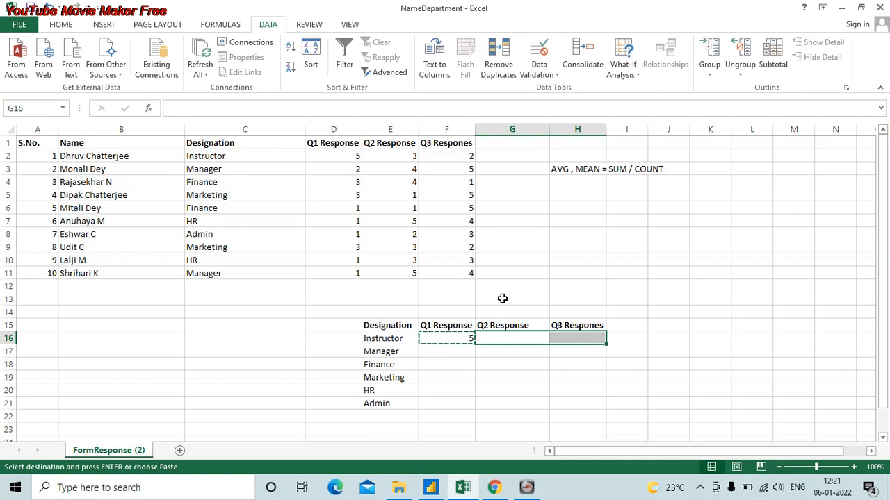
pyautogui.hotkey('ctrl', 'alt', 'v')
pyautogui.press('f')
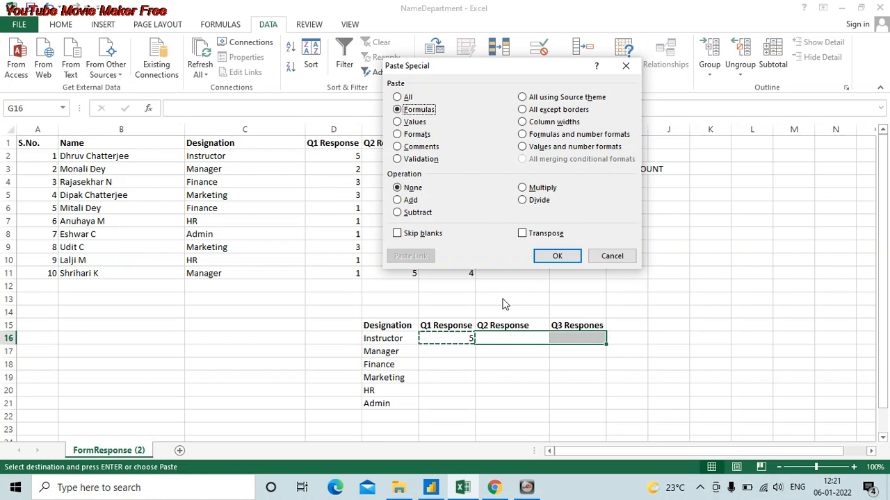
pyautogui.press('Return')
pyautogui.press('Escape')
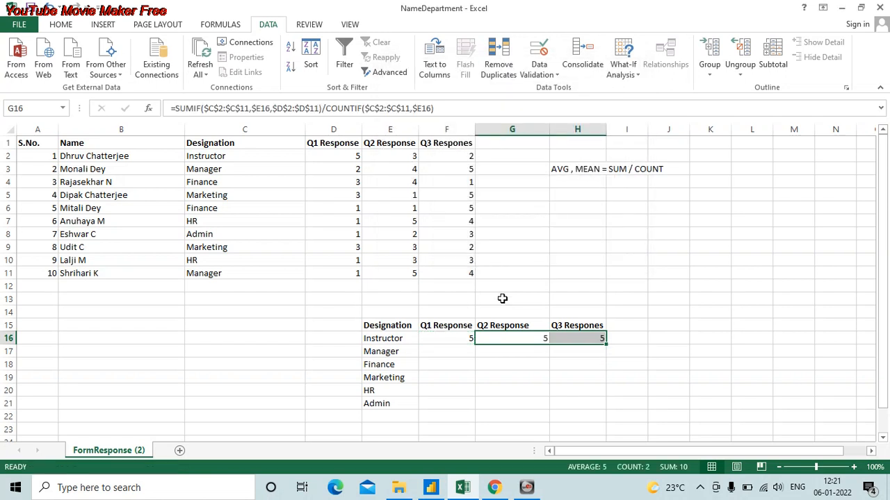
# - Unlock the columns of the SUMIF sum range in F16 so that it reads D$2:D$11
pyautogui.hotkey('shift', 'Left')
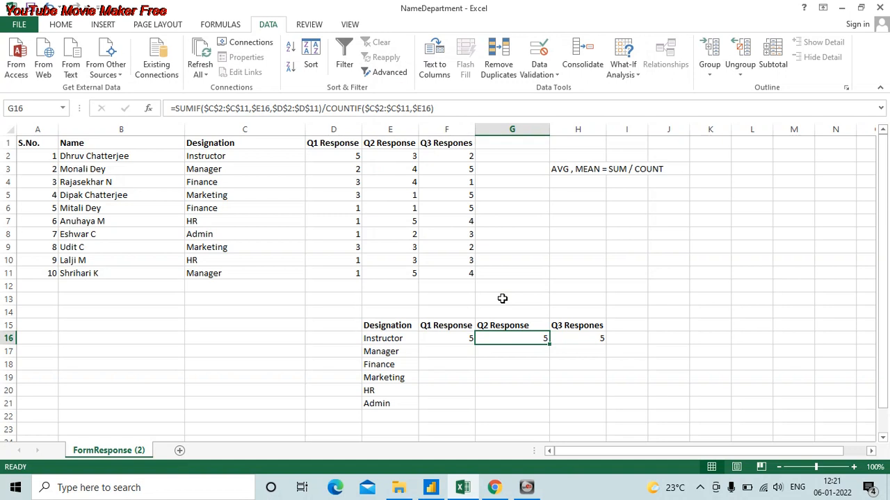
pyautogui.press('Left')
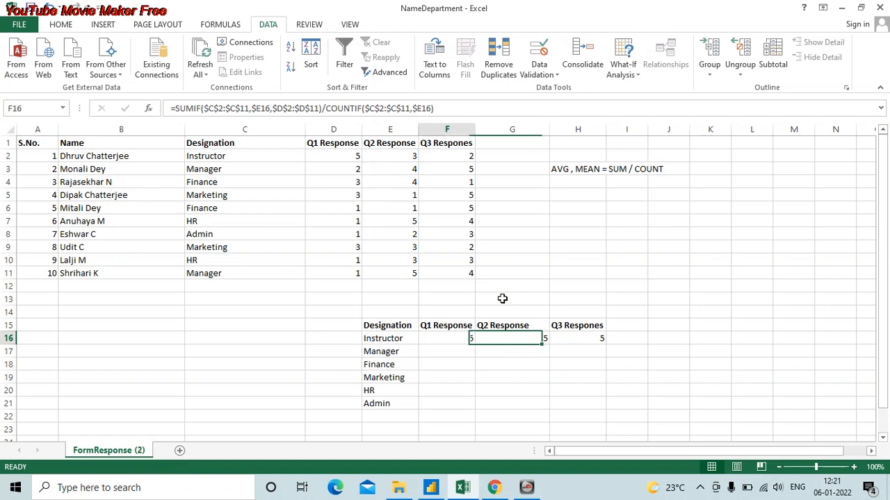
pyautogui.press('Right')
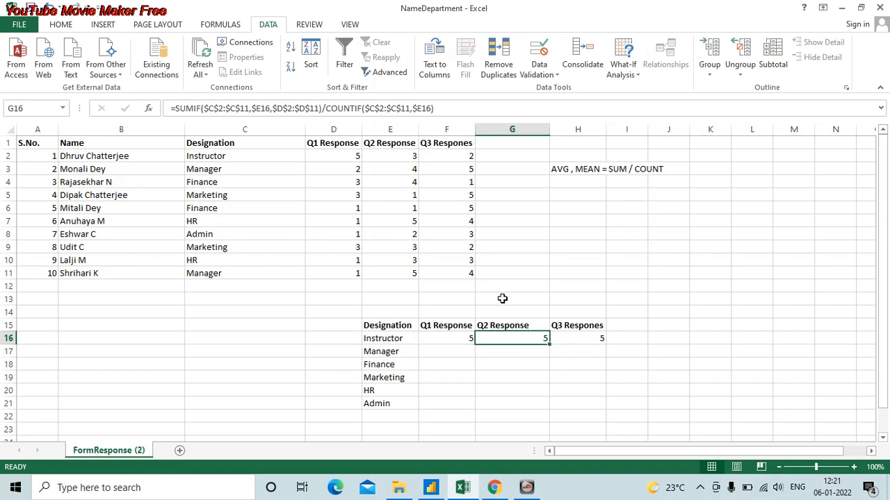
pyautogui.hotkey('shift', 'Right')
pyautogui.hotkey('shift', 'Left')
pyautogui.press('Left')
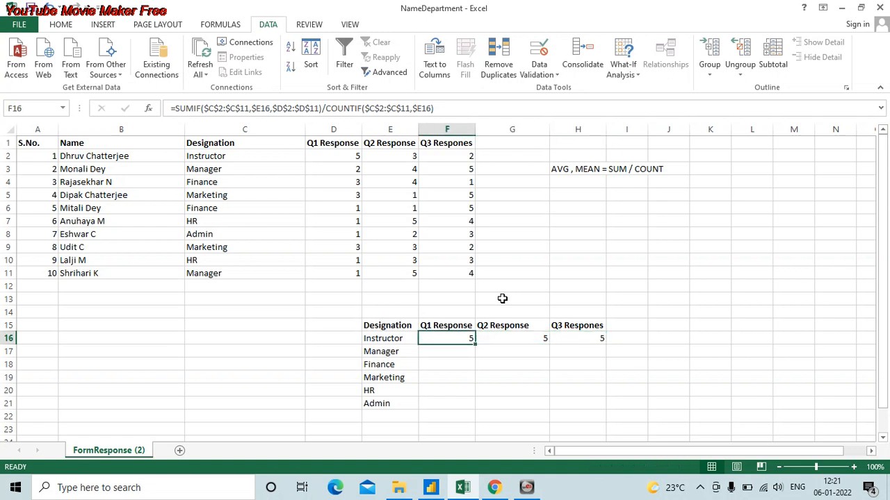
pyautogui.click(278, 109)
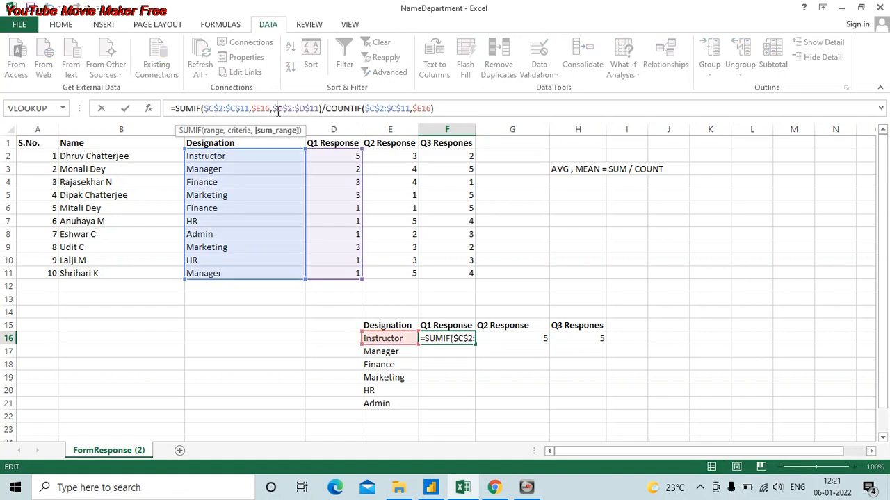
pyautogui.press('BackSpace')
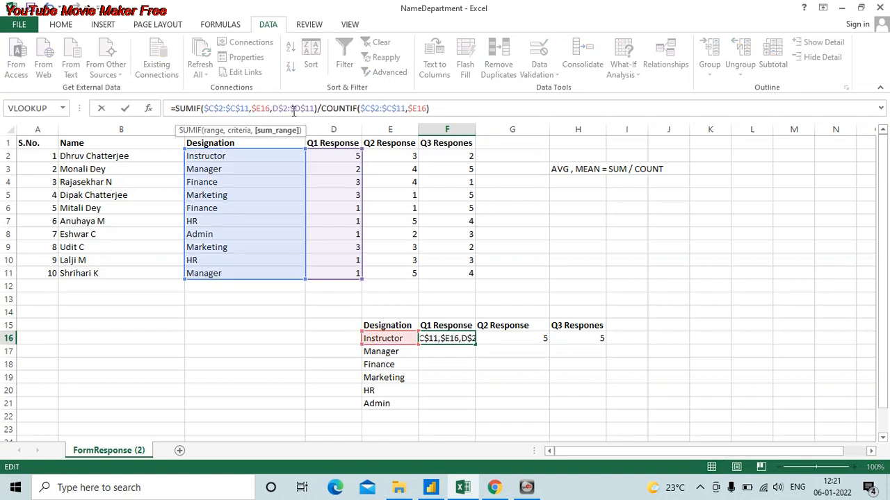
pyautogui.press('BackSpace')
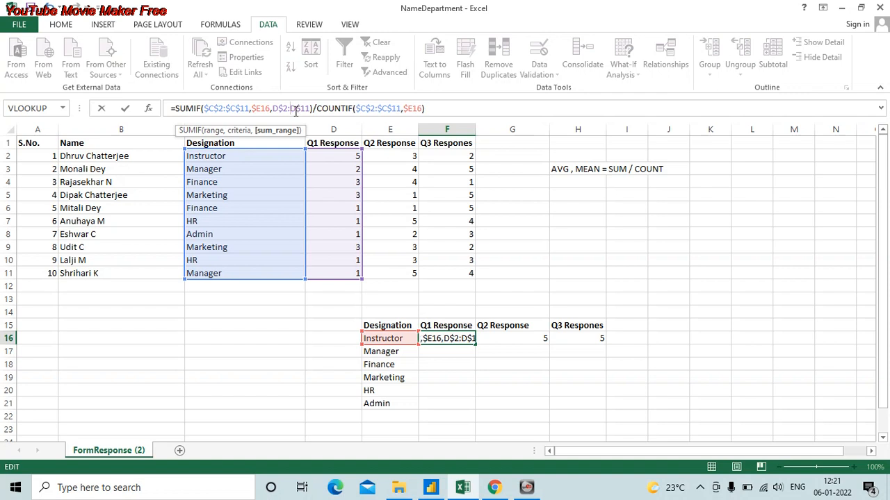
pyautogui.press('Return')
# - Copy the corrected F16 formula and paste it as formulas only into G16:H16
pyautogui.press('Up')
pyautogui.hotkey('ctrl', 'c')
pyautogui.press('Right')
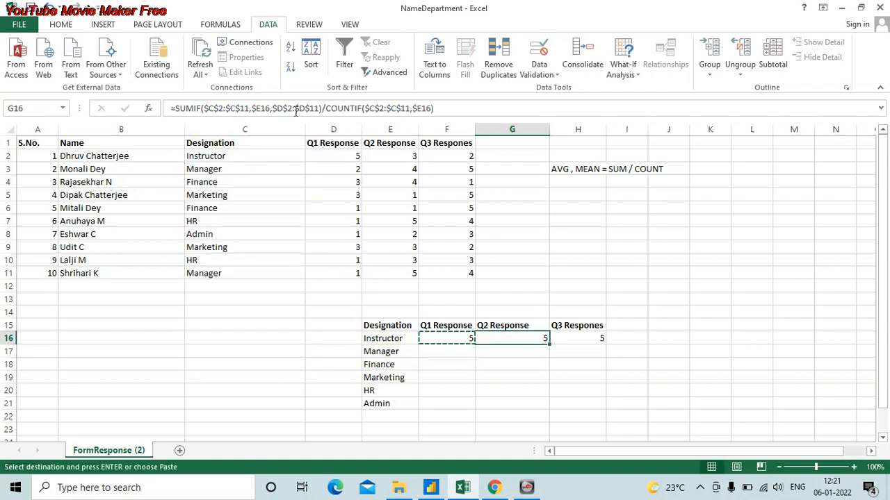
pyautogui.hotkey('shift', 'Right')
pyautogui.hotkey('ctrl', 'alt', 'v')
pyautogui.press('f')
pyautogui.press('Return')
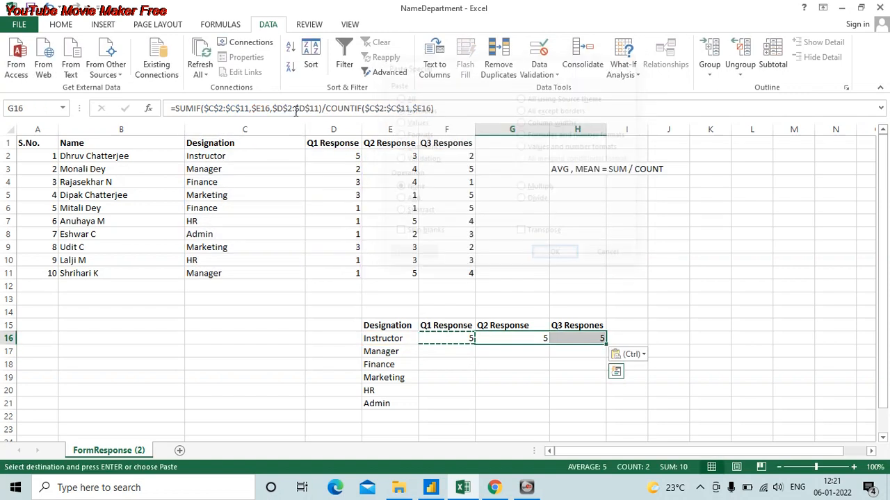
pyautogui.press('Escape')
# - Copy F16:H16 and paste it into F17:H21 for the remaining designations, using Paste Special with Formulas and the Add operation
pyautogui.press('Left')
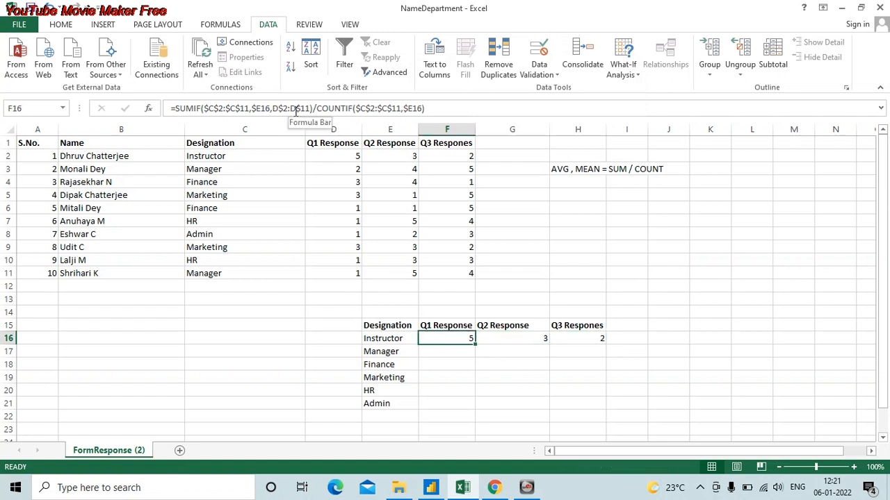
pyautogui.hotkey('shift', 'Right')
pyautogui.hotkey('shift', 'Right')
pyautogui.hotkey('ctrl', 'c')
pyautogui.press('Down')
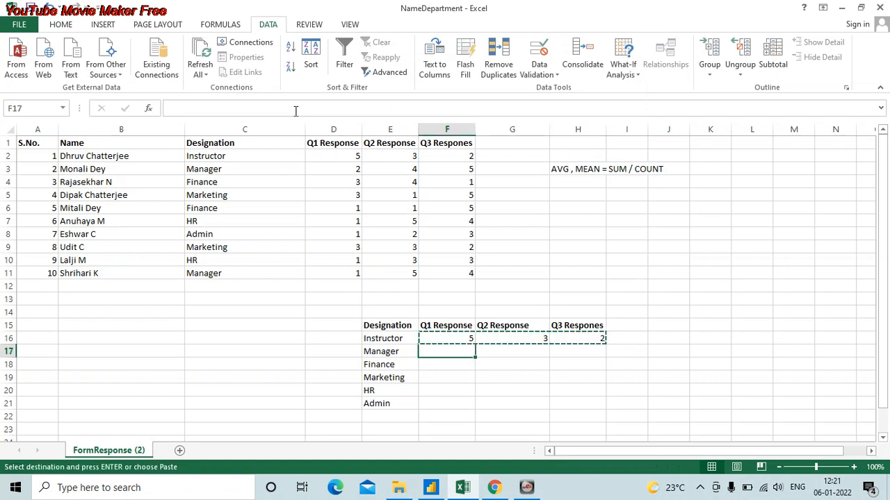
pyautogui.hotkey('shift', 'Right')
pyautogui.hotkey('shift', 'Right')
pyautogui.hotkey('shift', 'Down')
pyautogui.hotkey('shift', 'Down')
pyautogui.hotkey('shift', 'Down')
pyautogui.hotkey('shift', 'Down')
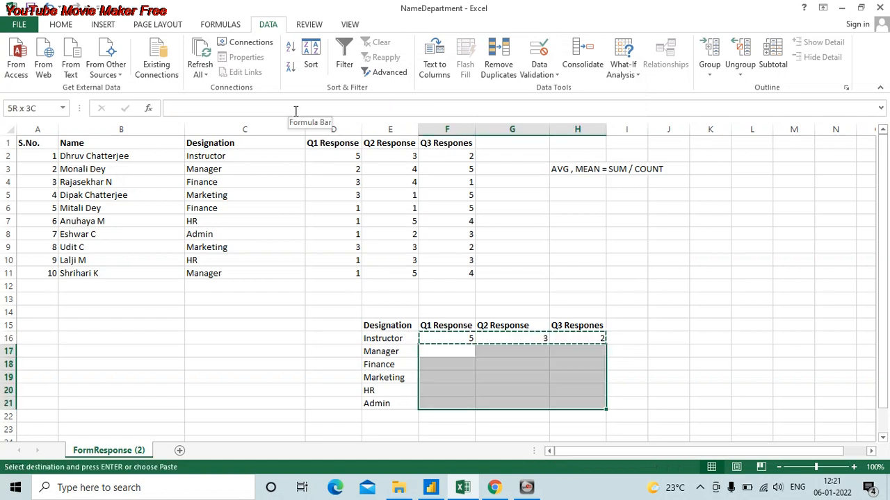
pyautogui.hotkey('ctrl', 'alt', 'v')
pyautogui.hotkey('alt', 'f')
pyautogui.hotkey('alt', 'd')
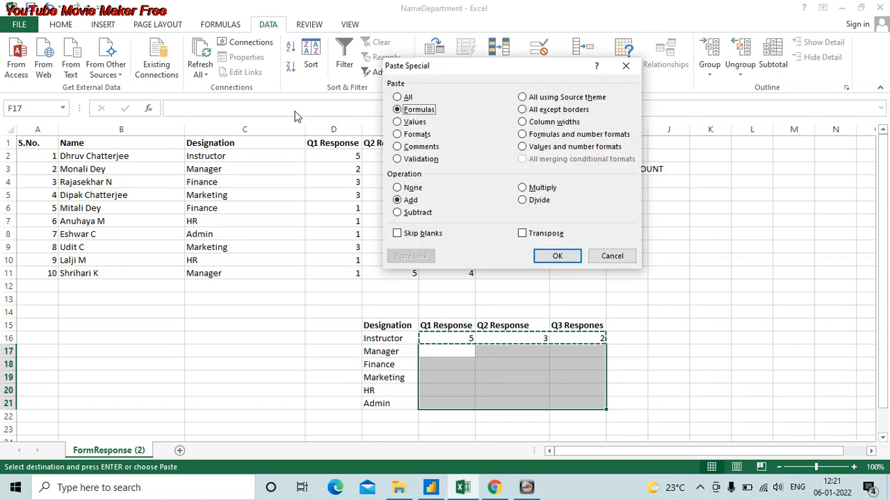
pyautogui.press('Return')
pyautogui.press('Escape')
# - Review the formulas across the Manager row of the summary table, from Q1 to Q3
pyautogui.press('Up')
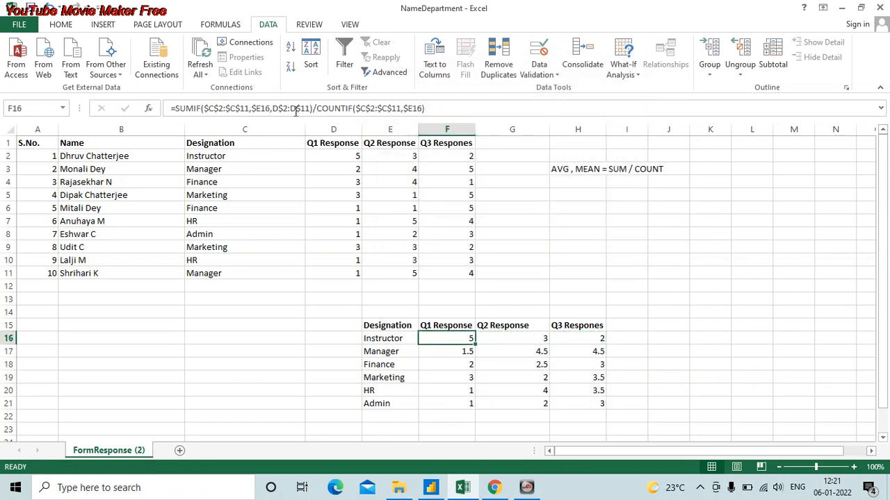
pyautogui.press('Down')
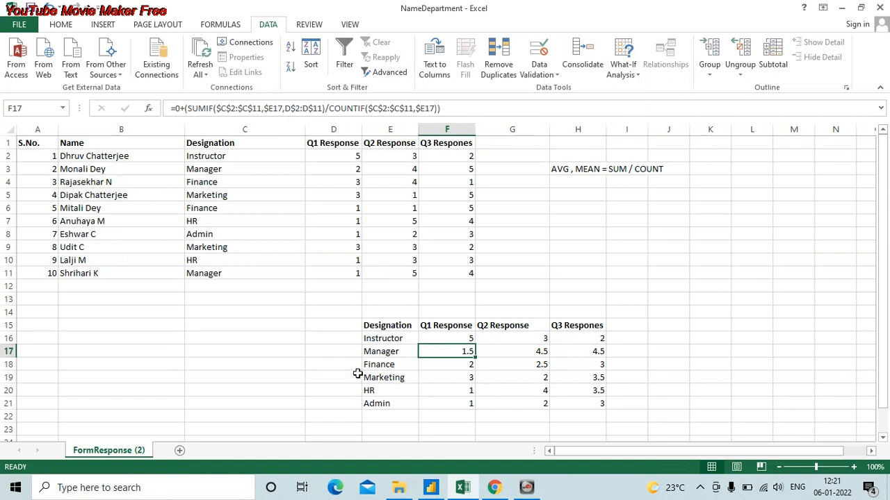
pyautogui.press('Right')
pyautogui.press('Right')
pyautogui.press('Left')
pyautogui.press('Left')
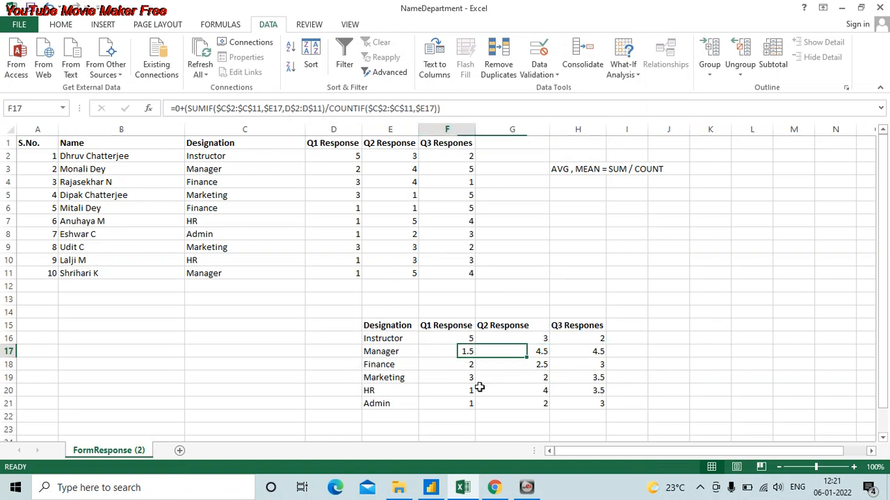
pyautogui.press('Right')
pyautogui.press('Right')
pyautogui.press('Right')
pyautogui.press('Right')
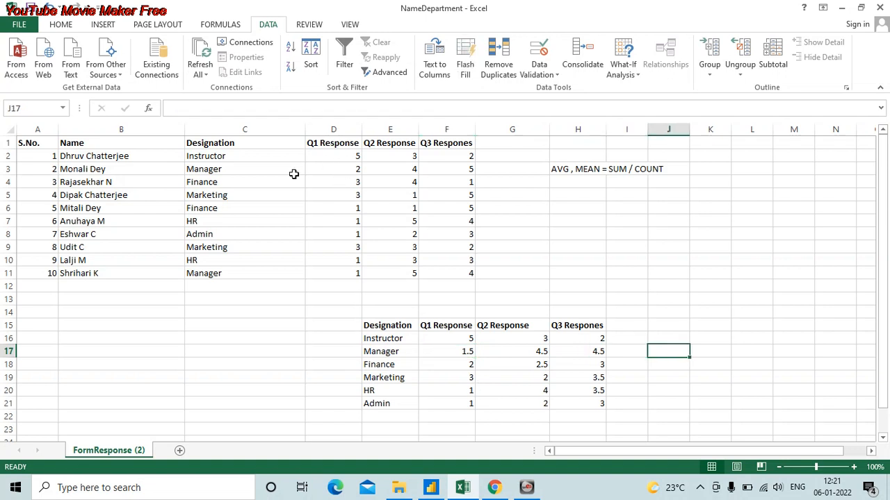
# - Check the Manager Q1 average in F17 against the two Manager responses in D3 and D11
pyautogui.moveTo(257, 170); pyautogui.dragTo(294, 180)
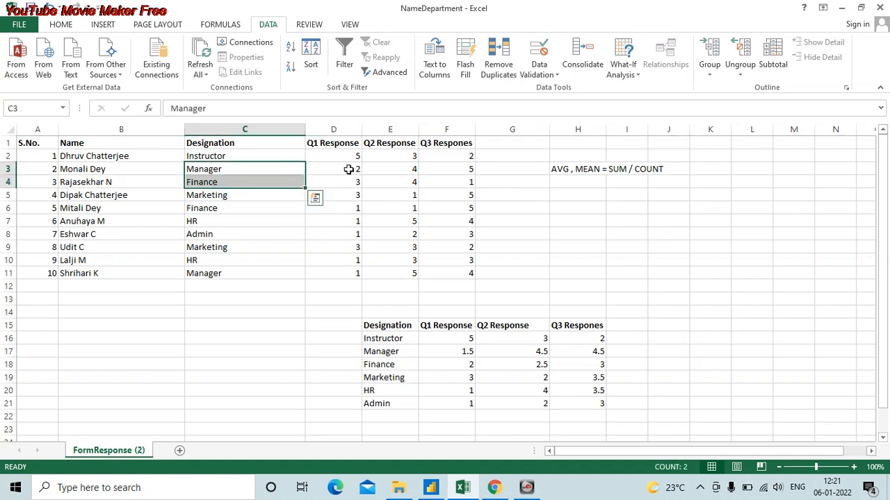
pyautogui.click(338, 173)
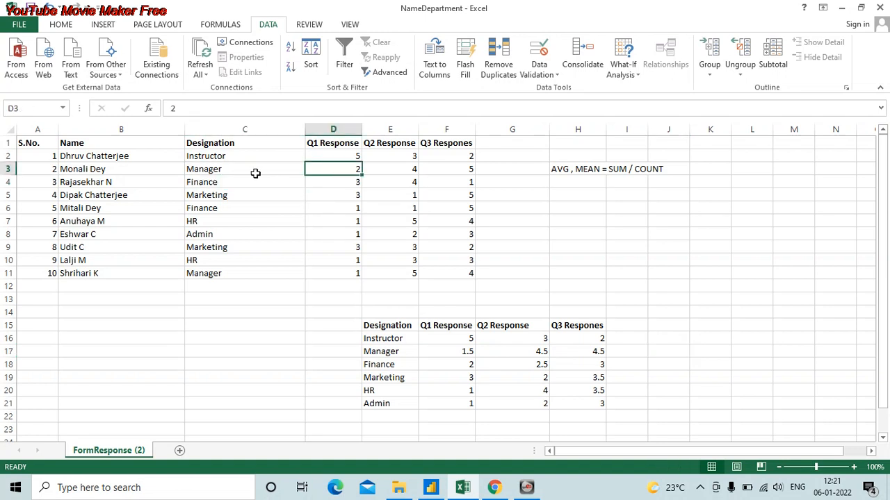
pyautogui.moveTo(217, 174); pyautogui.dragTo(334, 169)
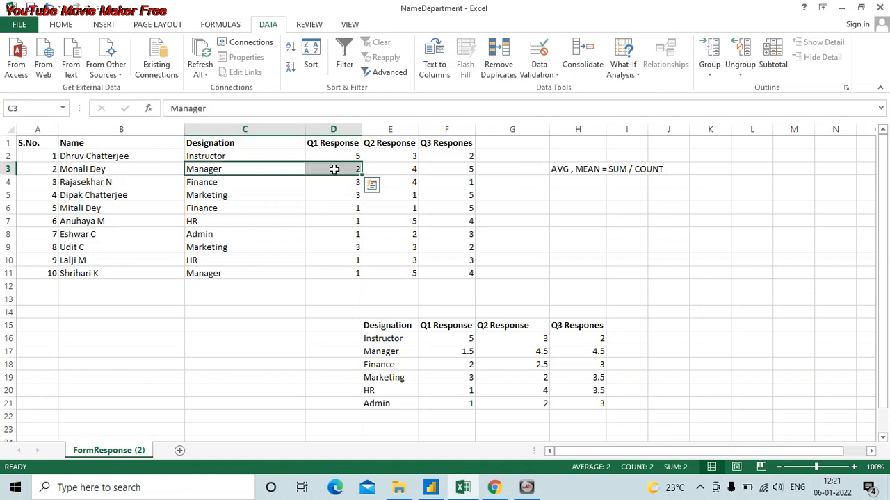
pyautogui.click(370, 184)
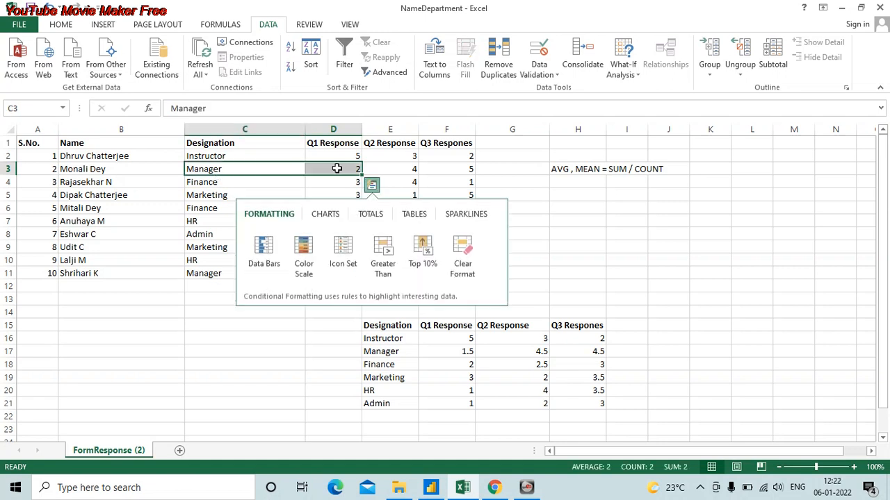
pyautogui.click(338, 169)
pyautogui.click(340, 279)
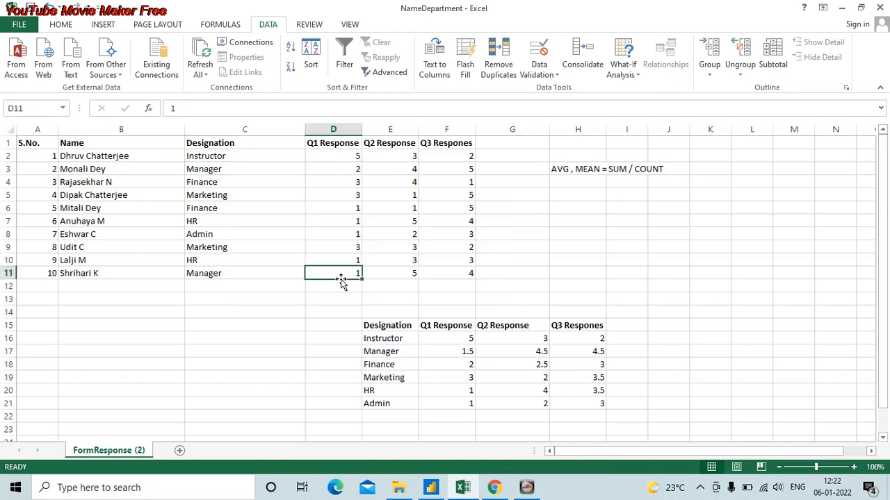
pyautogui.click(350, 173)
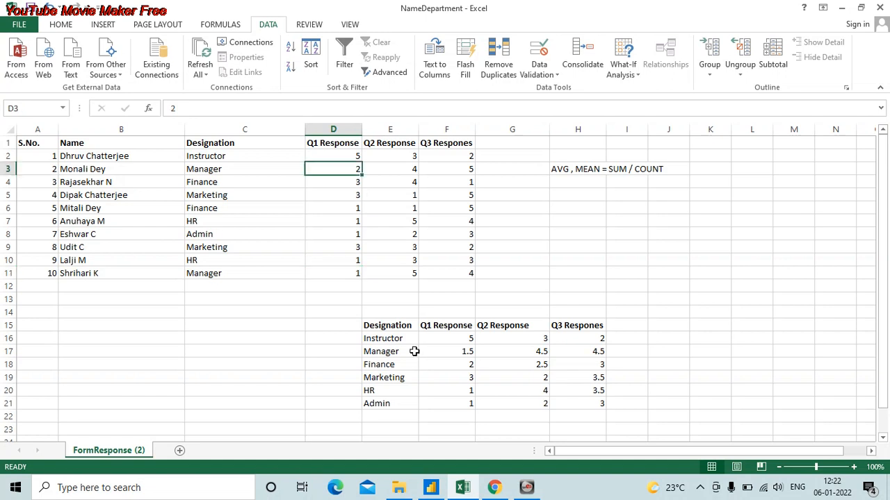
pyautogui.click(452, 352)
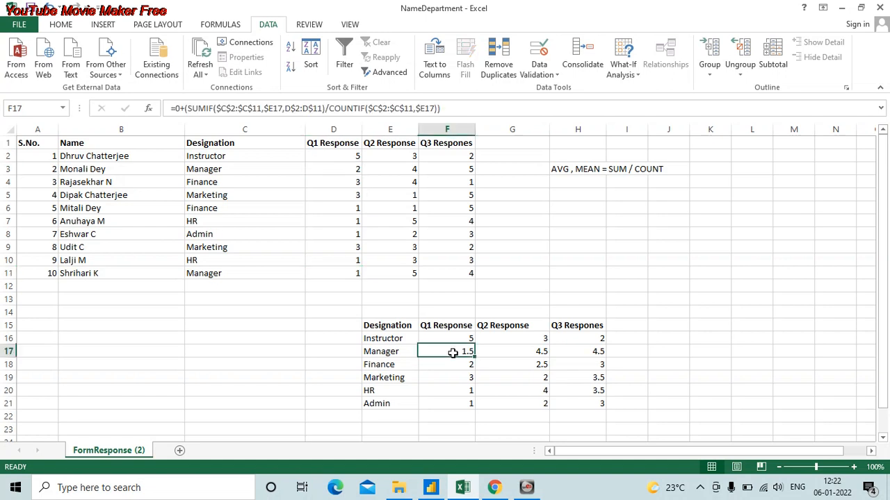
# - Check the Manager Q2 and Q3 averages in G17 and H17 against the Manager responses in E3, E11, F3 and F11
pyautogui.click(393, 170)
pyautogui.click(405, 273)
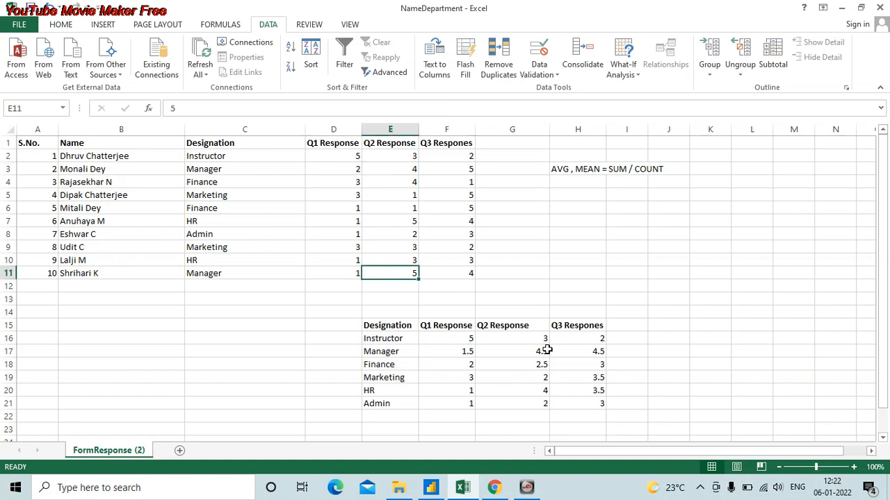
pyautogui.click(546, 350)
pyautogui.click(463, 171)
pyautogui.hotkey('ctrl', 'Down')
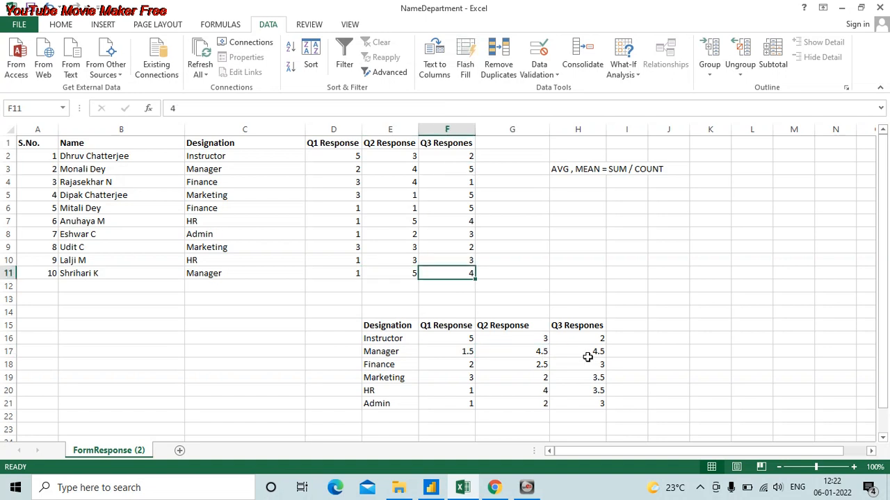
pyautogui.click(587, 353)
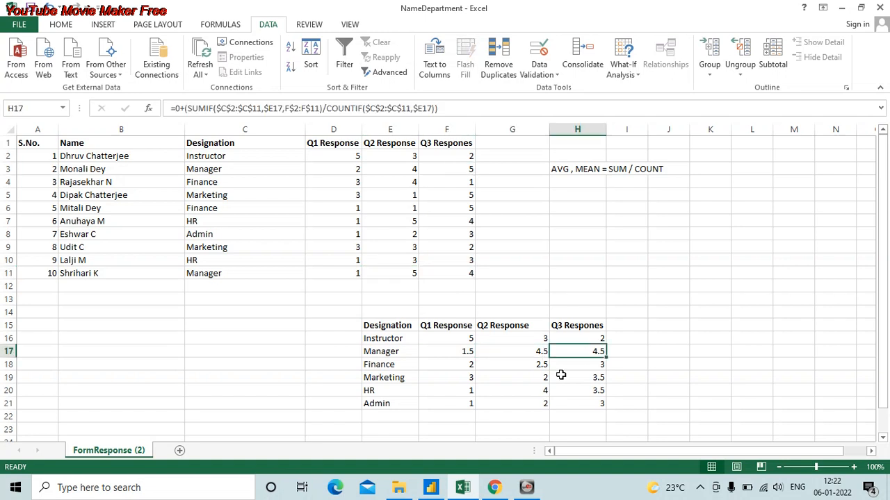
# - Compare the HR Q3 average in H20 with the average of the HR responses in F7 and F10
pyautogui.click(598, 391)
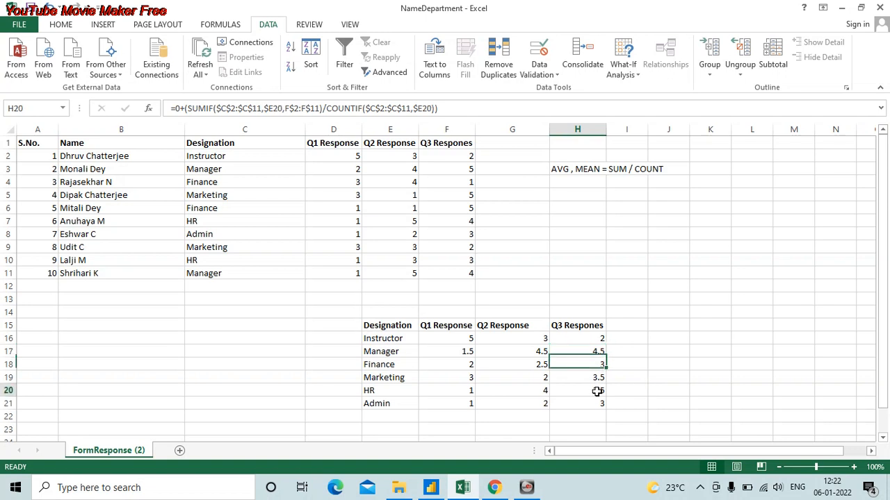
pyautogui.click(456, 263)
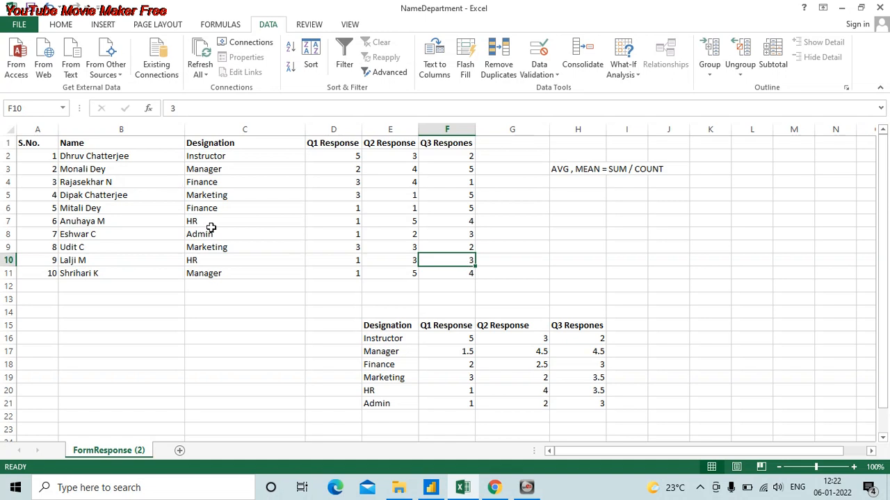
pyautogui.keyDown('ctrl'); pyautogui.click(471, 222); pyautogui.keyUp('ctrl')
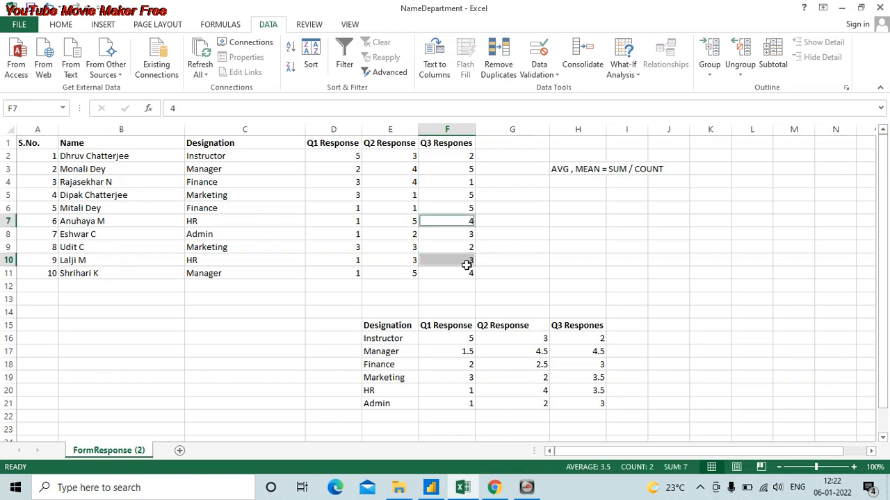
pyautogui.click(603, 380)
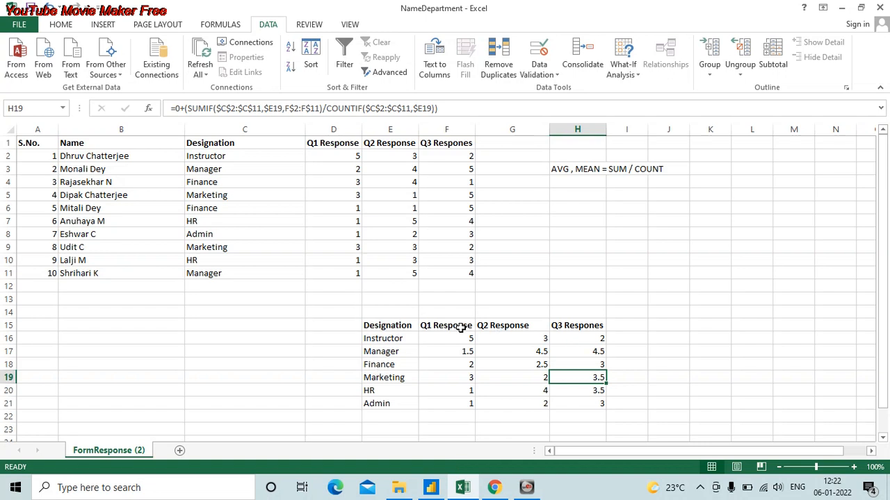
# - Merge and center F14:H14 above the summary table's response headers and enter the bold heading Average
pyautogui.moveTo(403, 324); pyautogui.dragTo(598, 402)
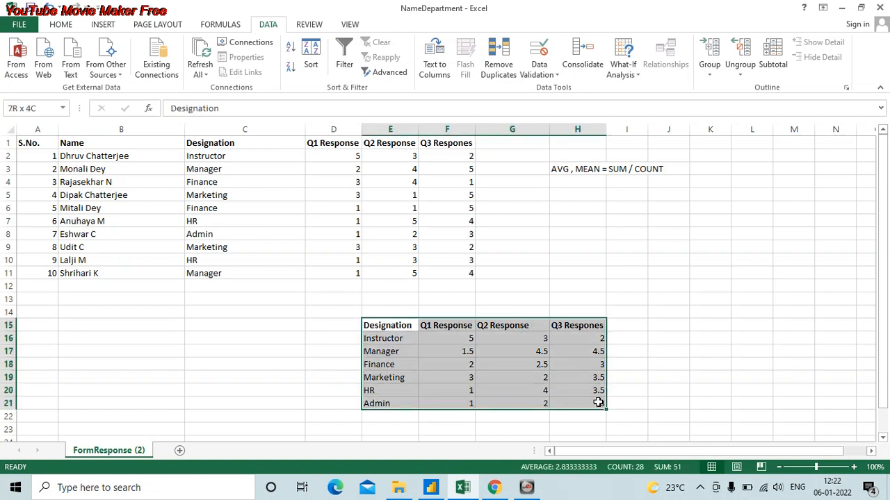
pyautogui.click(507, 362)
pyautogui.moveTo(456, 313); pyautogui.dragTo(576, 312)
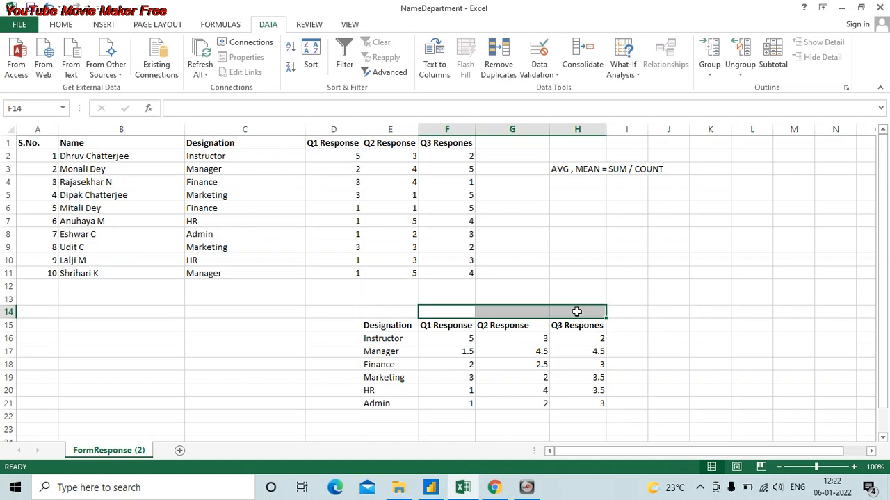
pyautogui.click(60, 24)
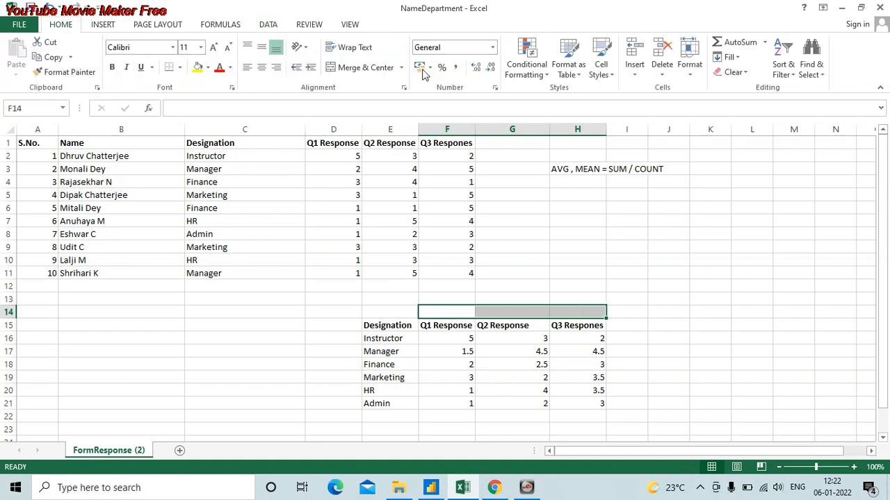
pyautogui.click(365, 67)
pyautogui.write('Ave')
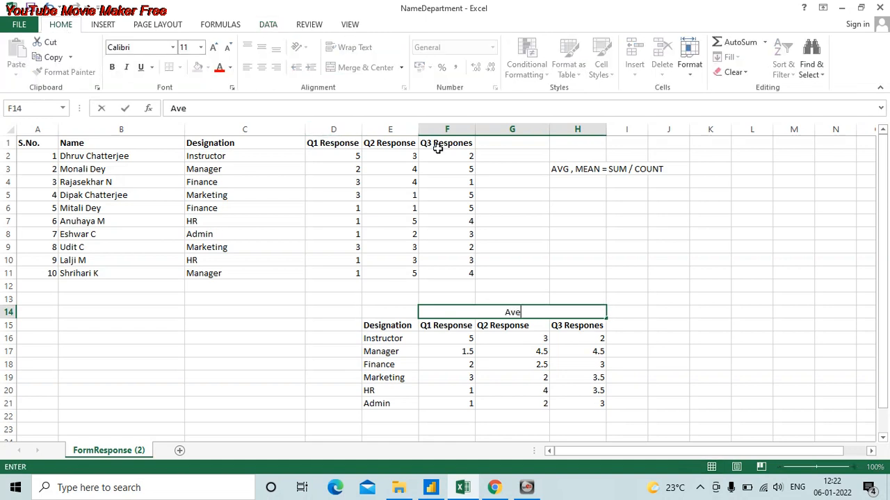
pyautogui.write('rage')
pyautogui.press('Return')
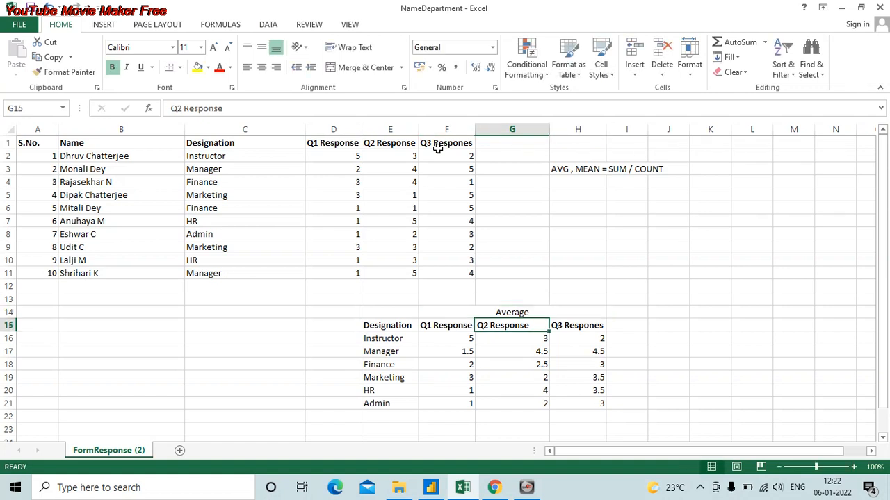
pyautogui.press('Up')
# - Apply All Borders to the summary table E14:H21, including the Average heading row
pyautogui.press('Left')
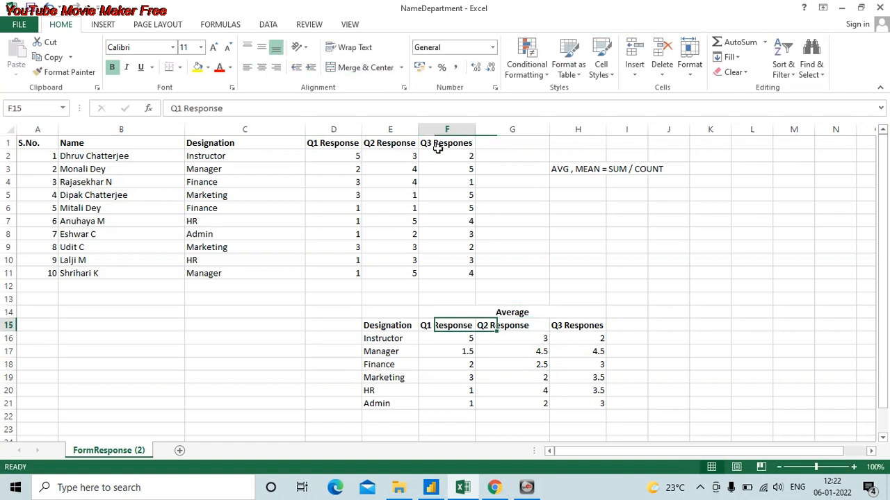
pyautogui.press('Left')
pyautogui.press('Up')
pyautogui.hotkey('shift', 'Right')
pyautogui.hotkey('shift', 'Right')
pyautogui.hotkey('shift', 'Left')
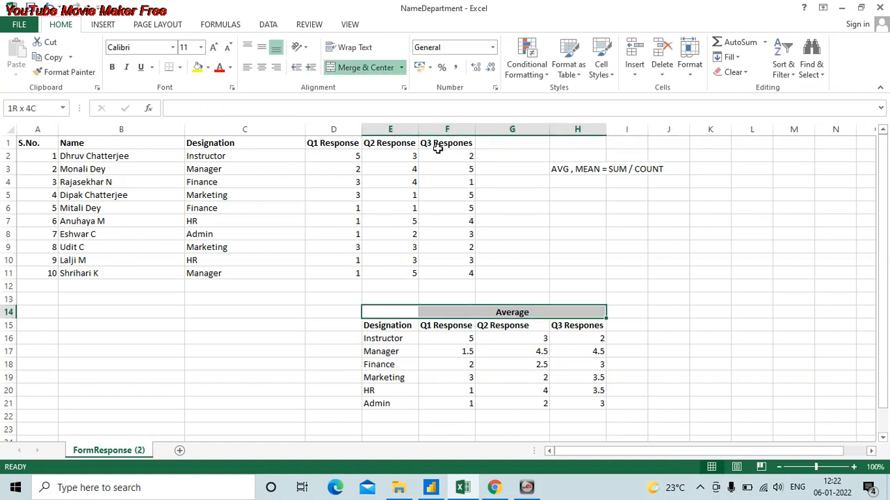
pyautogui.hotkey('shift', 'Down')
pyautogui.hotkey('shift', 'Down')
pyautogui.hotkey('shift', 'Down')
pyautogui.hotkey('shift', 'Down')
pyautogui.hotkey('shift', 'Down')
pyautogui.hotkey('shift', 'Down')
pyautogui.hotkey('shift', 'Down')
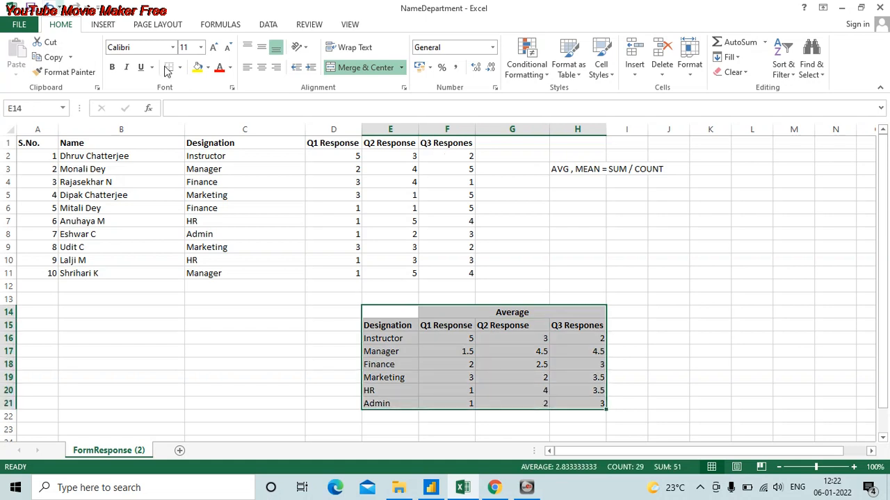
pyautogui.click(181, 67)
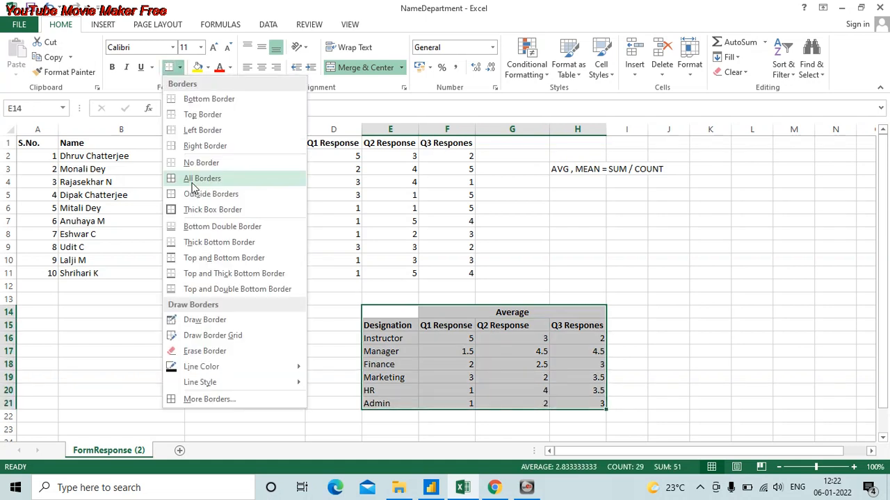
pyautogui.click(192, 182)
pyautogui.click(451, 336)
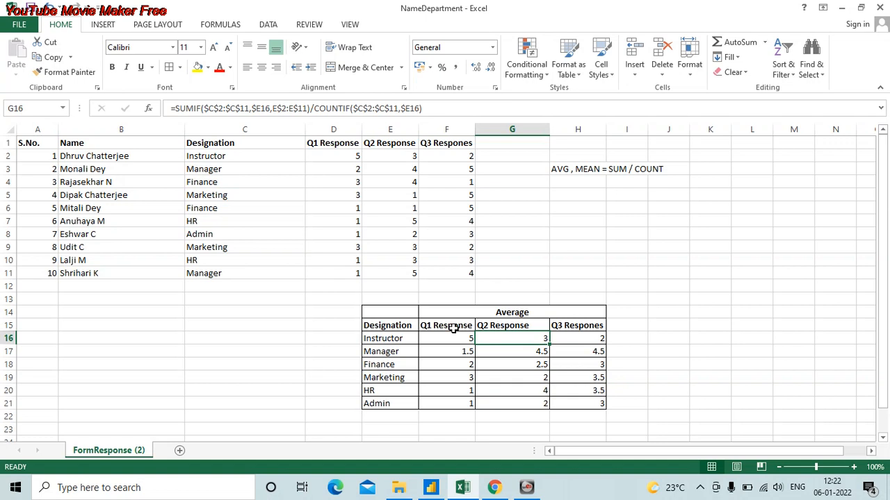
# - Center the averages in F16:H21 horizontally and reapply all borders to E15:H21
pyautogui.click(392, 327)
pyautogui.moveTo(393, 330); pyautogui.dragTo(479, 396)
pyautogui.moveTo(433, 337); pyautogui.dragTo(585, 398)
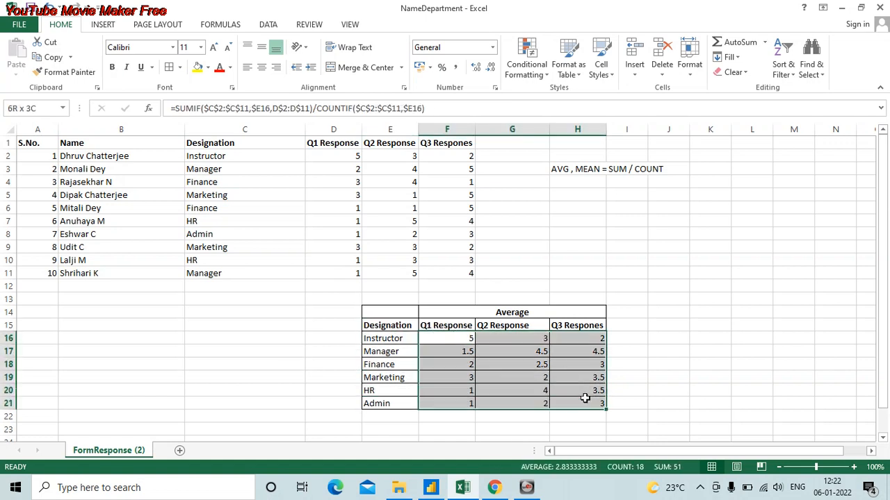
pyautogui.click(262, 68)
pyautogui.moveTo(401, 330); pyautogui.dragTo(570, 403)
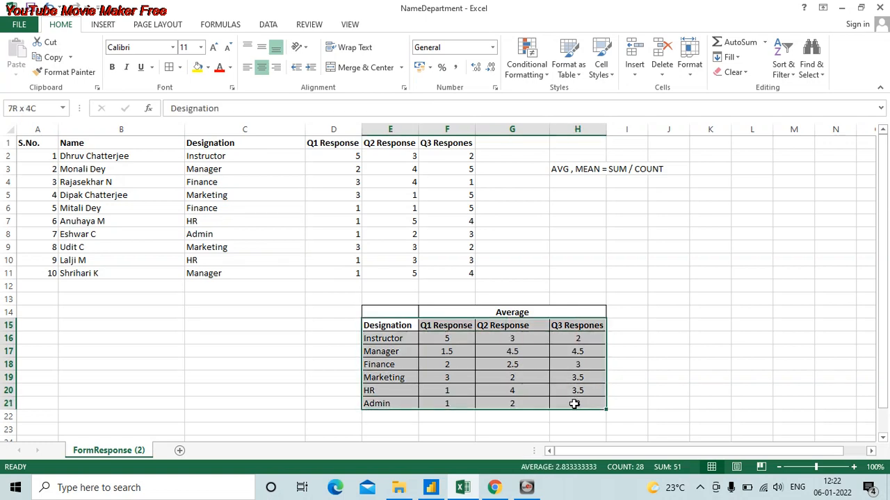
pyautogui.click(170, 67)
# - Review the formatted summary table, covering the Average heading and the averages in F16:H21
pyautogui.click(427, 314)
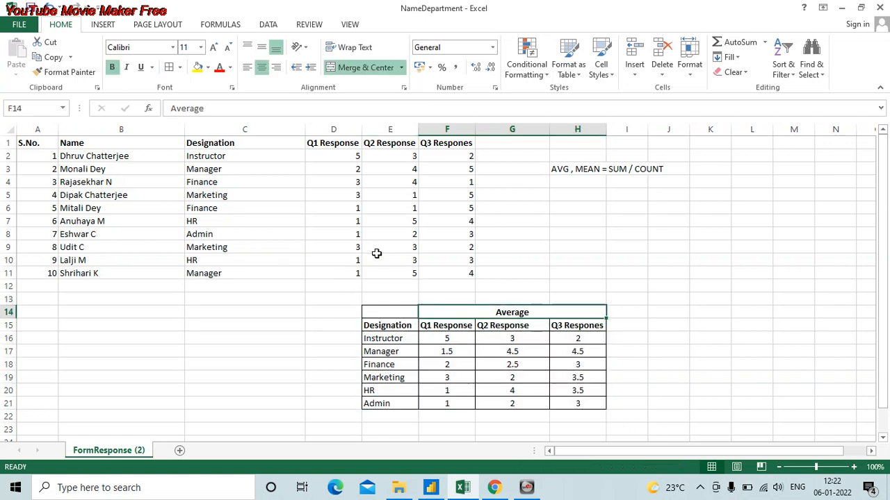
pyautogui.click(391, 314)
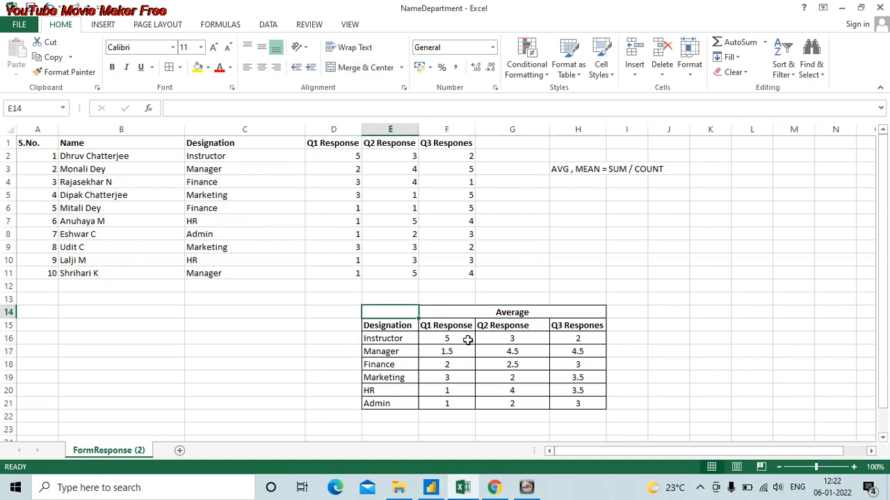
pyautogui.moveTo(467, 339); pyautogui.dragTo(580, 402)
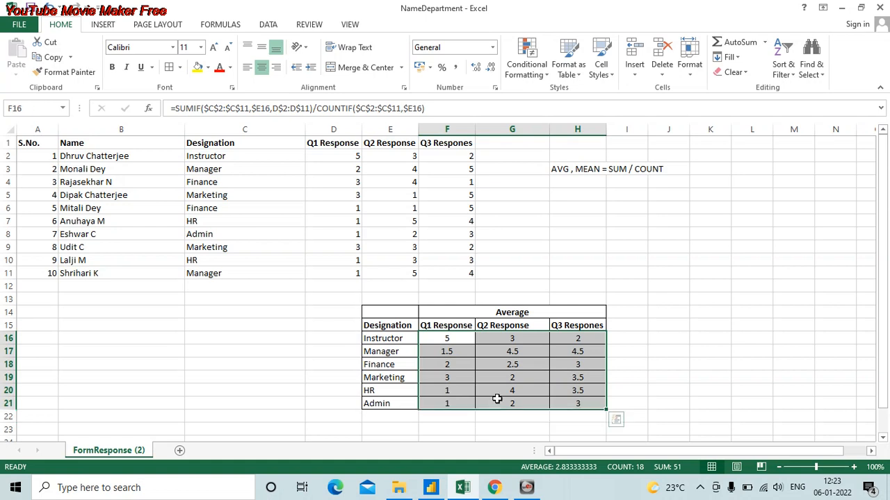
pyautogui.click(541, 314)
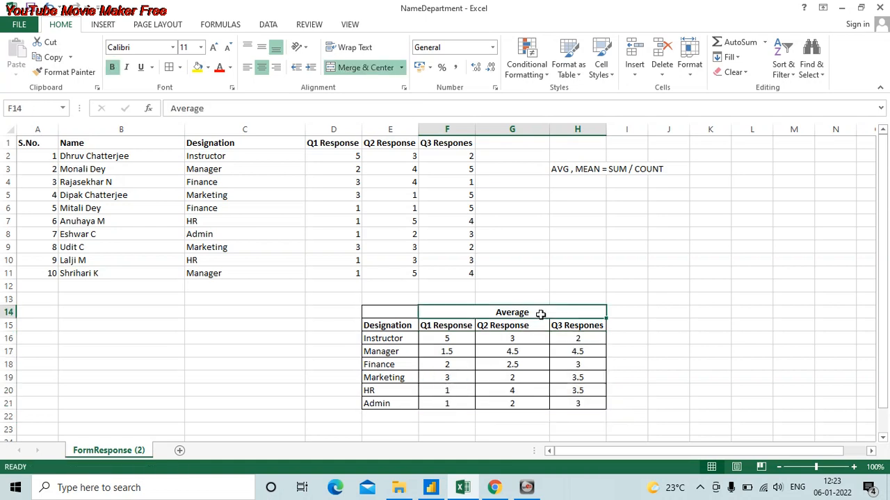